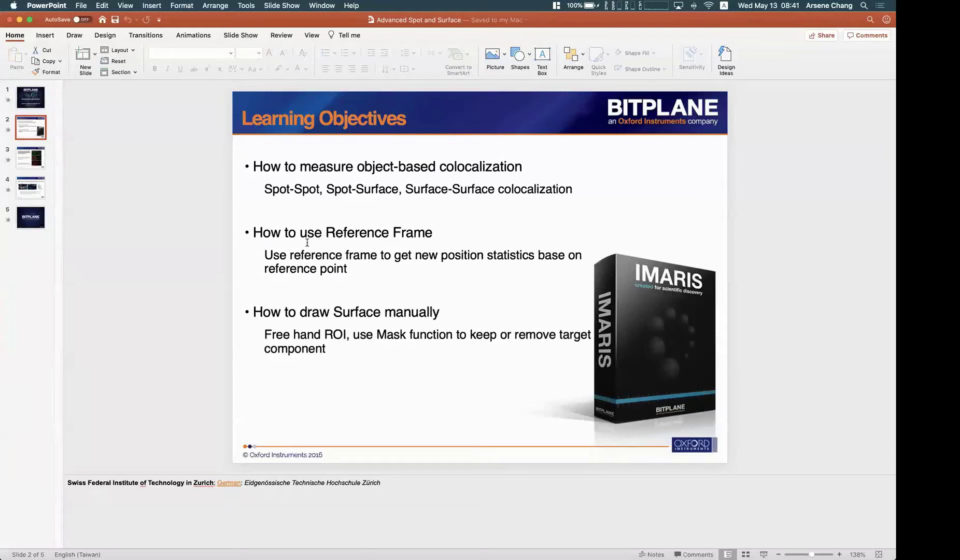
# Deselect the Learning Objectives slide and switch from PowerPoint to Imaris
pyautogui.click(218, 251)
pyautogui.moveTo(2, 258)
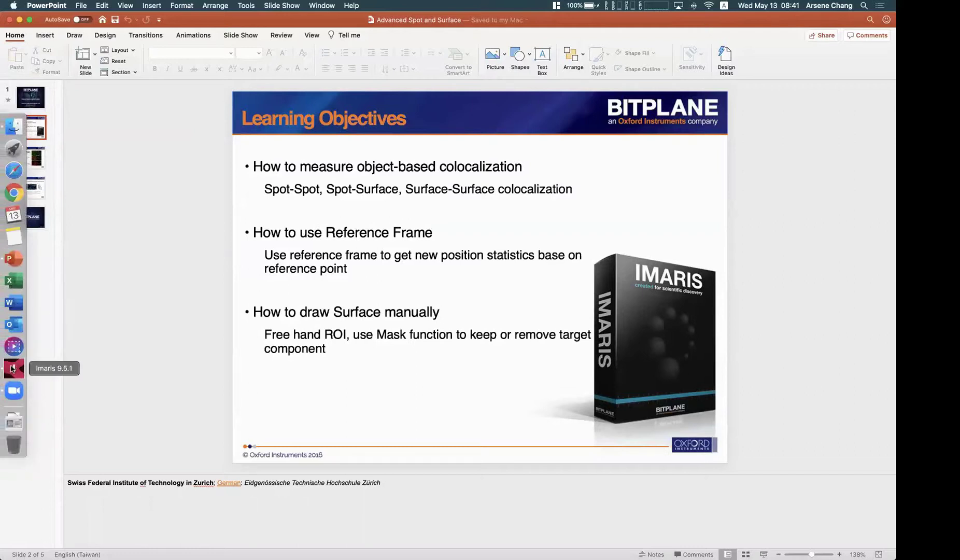
pyautogui.click(12, 369)
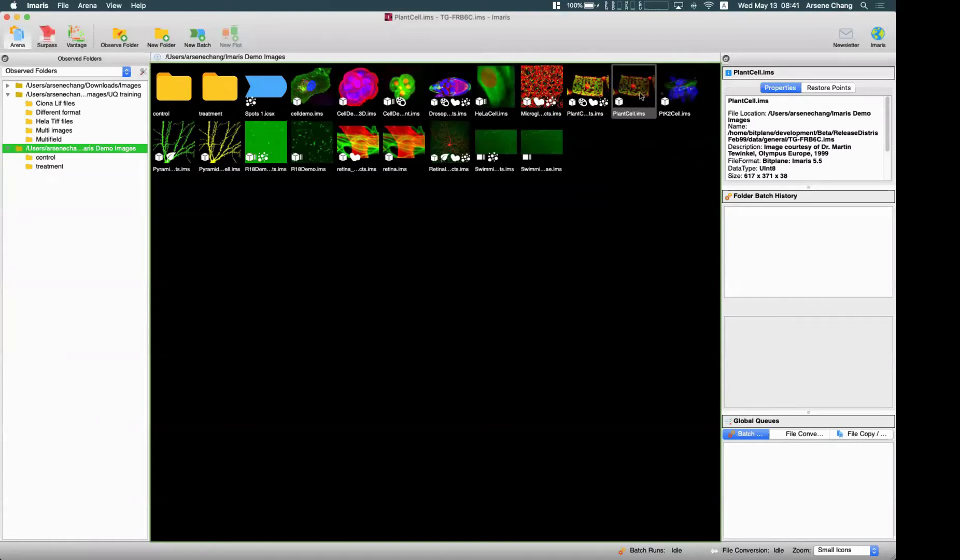
# Open PlantCell.ims from the Arena browser and rotate the 3D volume to inspect it
pyautogui.doubleClick(641, 96)
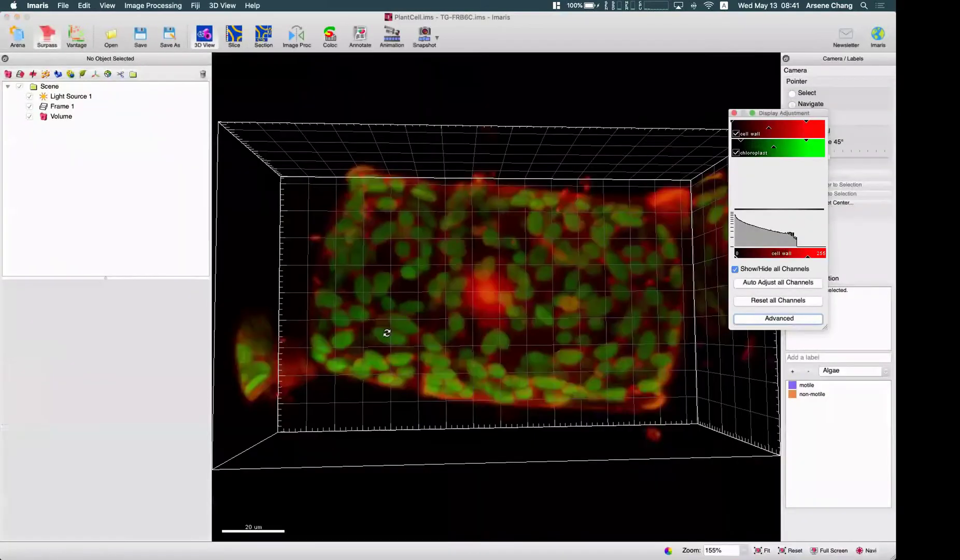
pyautogui.moveTo(386, 333); pyautogui.dragTo(540, 326)
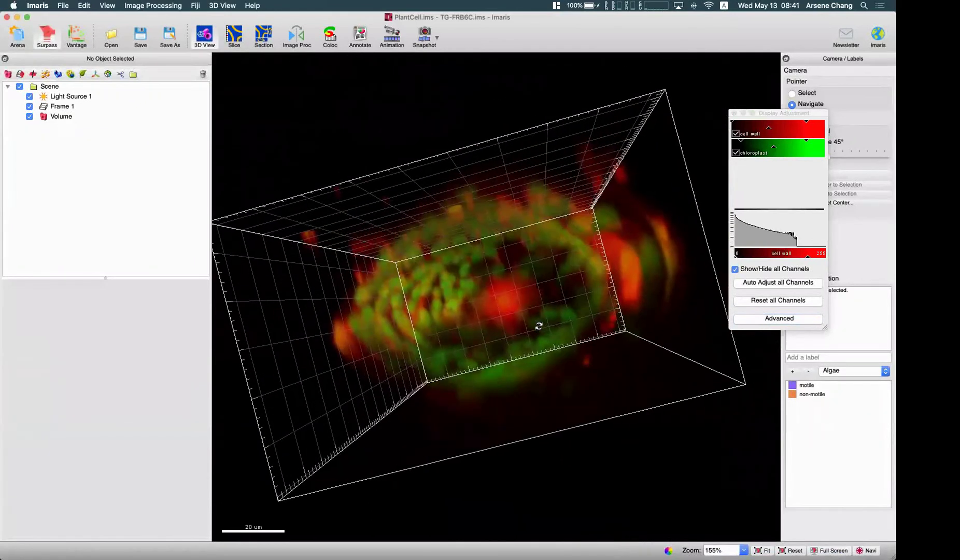
pyautogui.moveTo(480, 303); pyautogui.dragTo(483, 304)
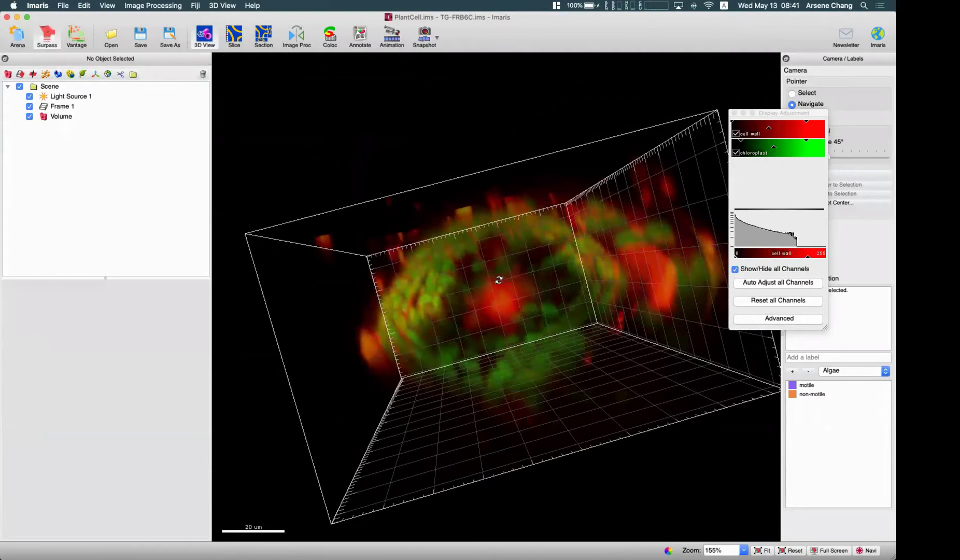
pyautogui.moveTo(359, 280); pyautogui.dragTo(503, 290)
pyautogui.scroll(-3, 504, 290)
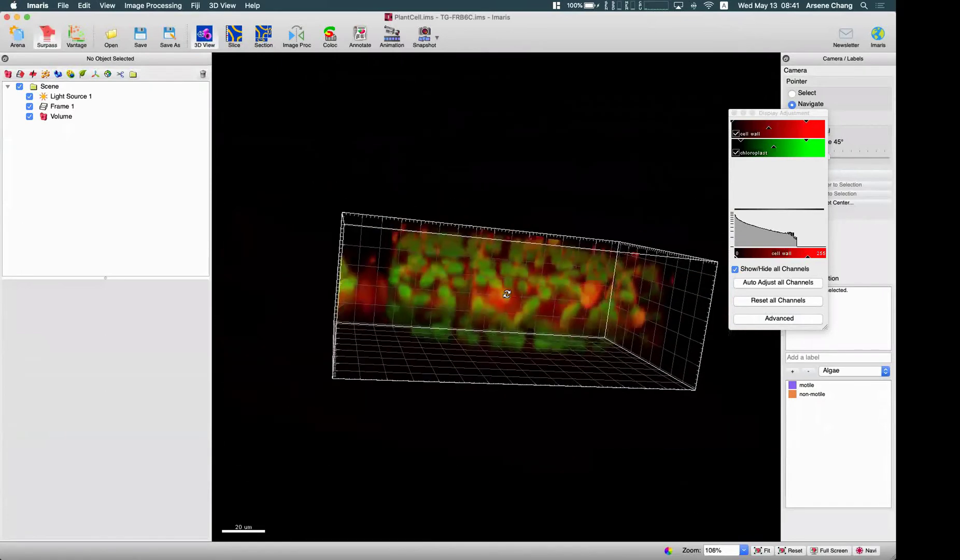
# Create Surfaces 1 from the cell-wall channel, raising the threshold and keeping only voxels above 9493
pyautogui.click(58, 74)
pyautogui.moveTo(447, 264); pyautogui.dragTo(461, 260)
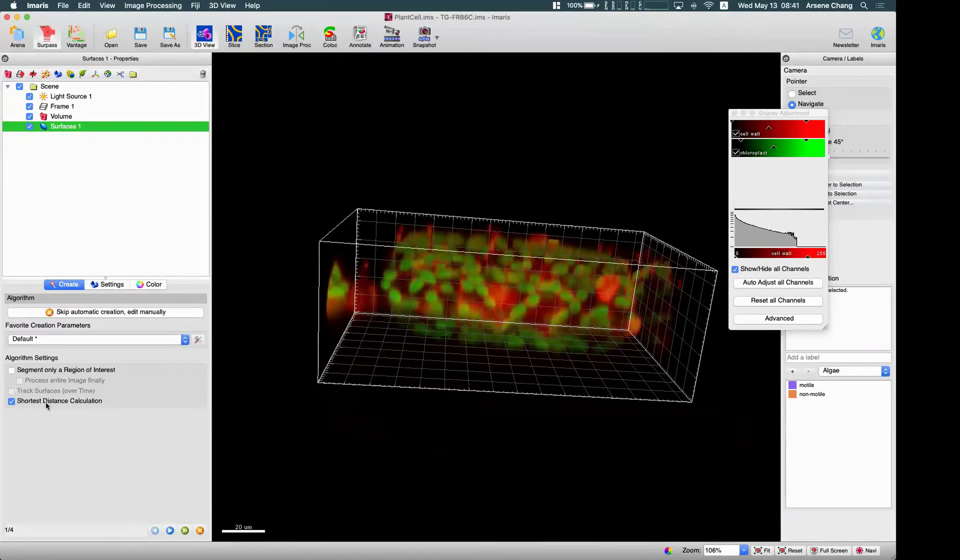
pyautogui.click(170, 529)
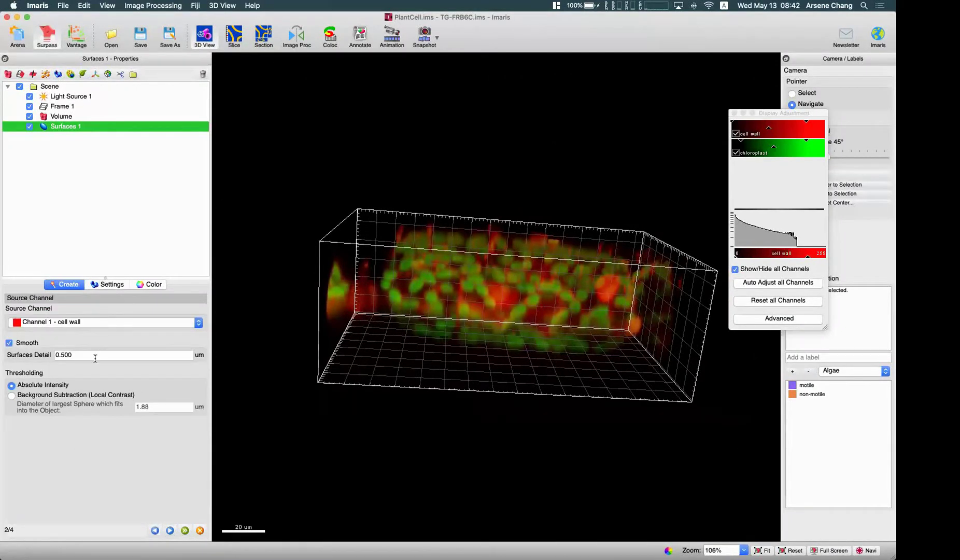
pyautogui.click(170, 530)
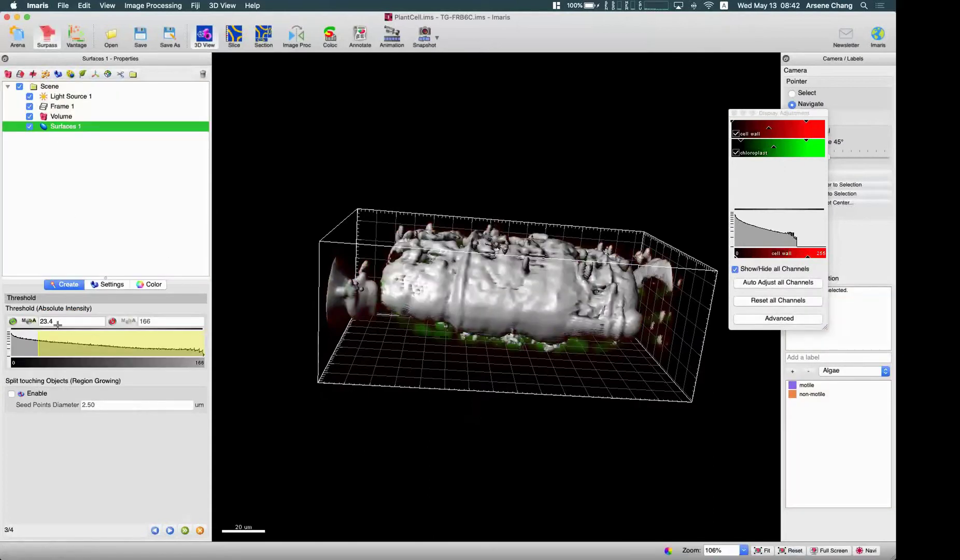
pyautogui.moveTo(39, 343); pyautogui.dragTo(114, 347)
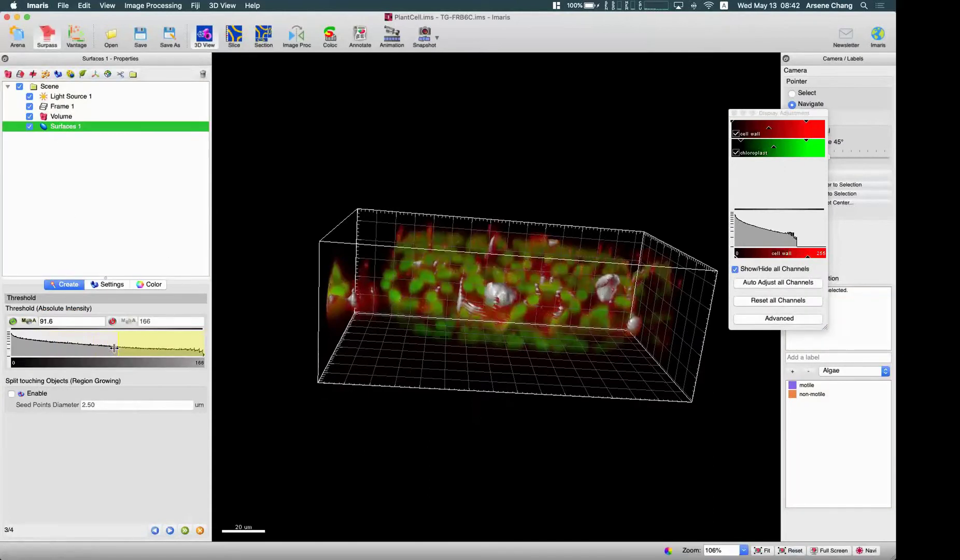
pyautogui.click(170, 530)
pyautogui.moveTo(672, 332); pyautogui.dragTo(275, 357)
pyautogui.click(119, 482)
pyautogui.moveTo(357, 365); pyautogui.dragTo(513, 350)
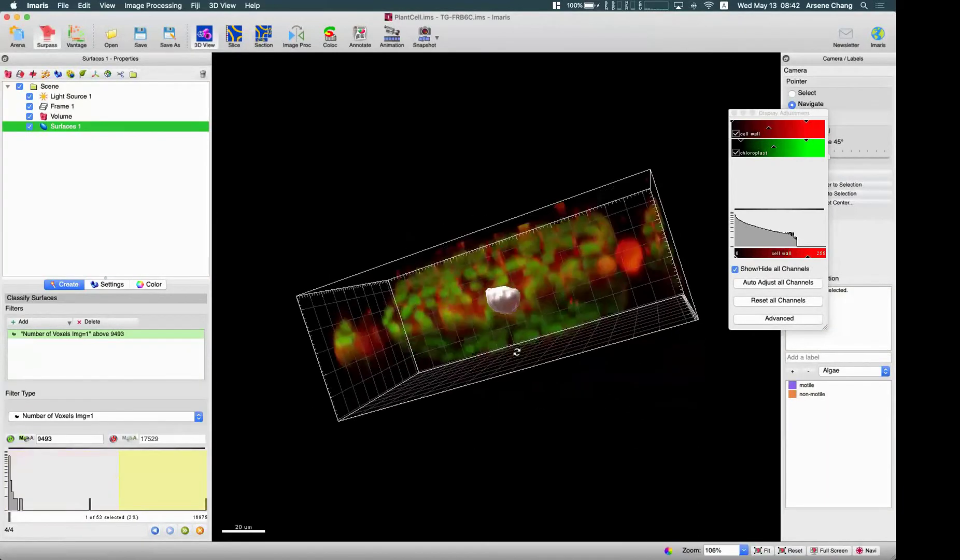
pyautogui.click(184, 531)
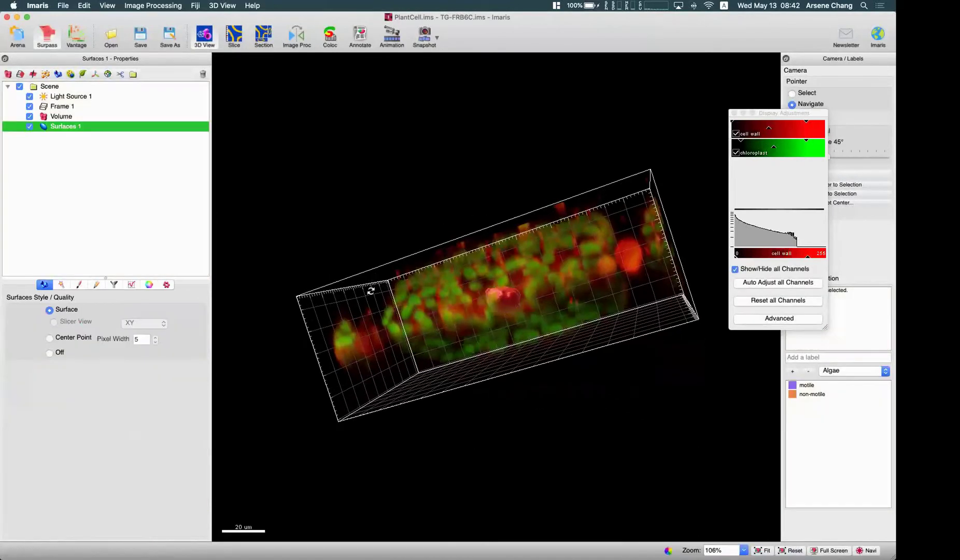
pyautogui.moveTo(332, 187); pyautogui.dragTo(231, 175)
# Create Spots 1 on the chloroplast channel with a 2.50 µm estimated diameter
pyautogui.click(45, 74)
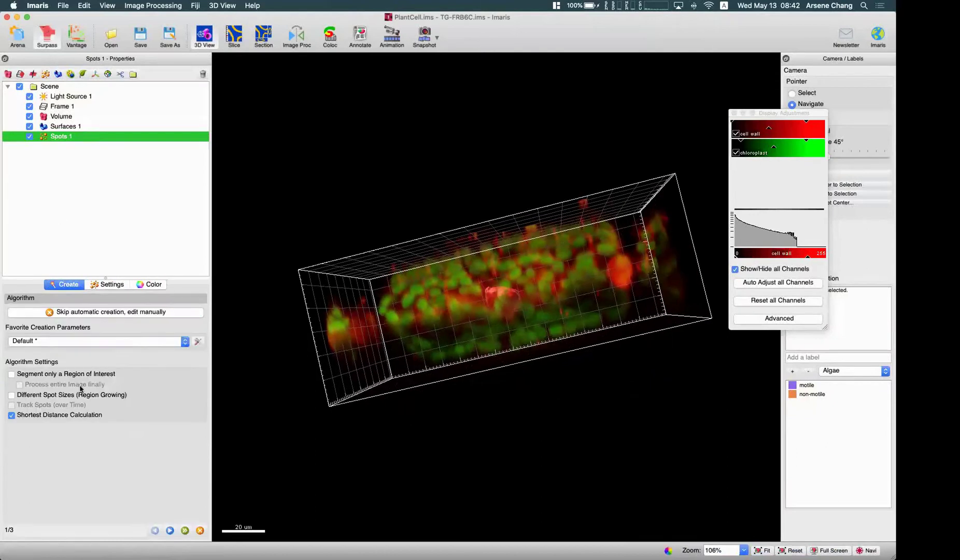
pyautogui.click(169, 530)
pyautogui.click(94, 322)
pyautogui.click(94, 334)
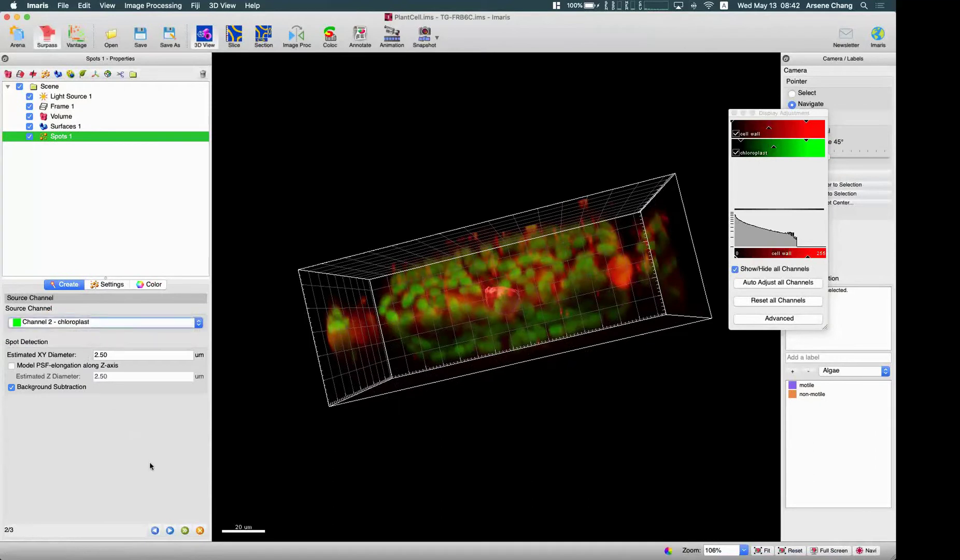
pyautogui.click(116, 355)
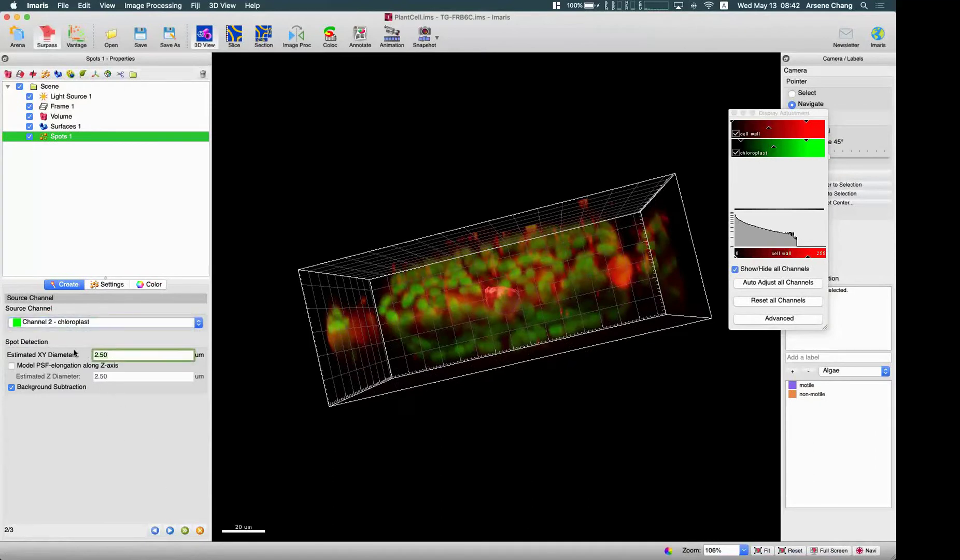
pyautogui.click(170, 530)
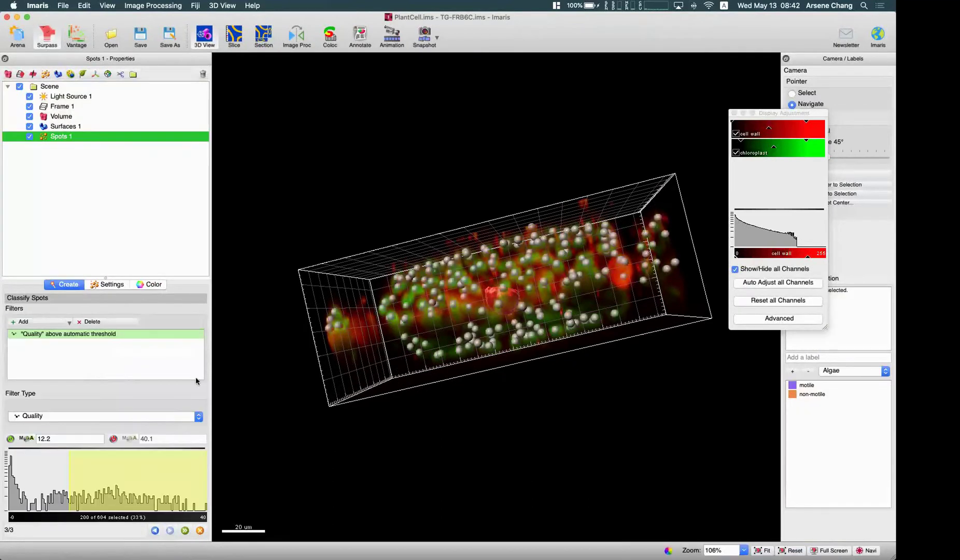
pyautogui.moveTo(417, 291); pyautogui.dragTo(81, 137)
pyautogui.click(183, 534)
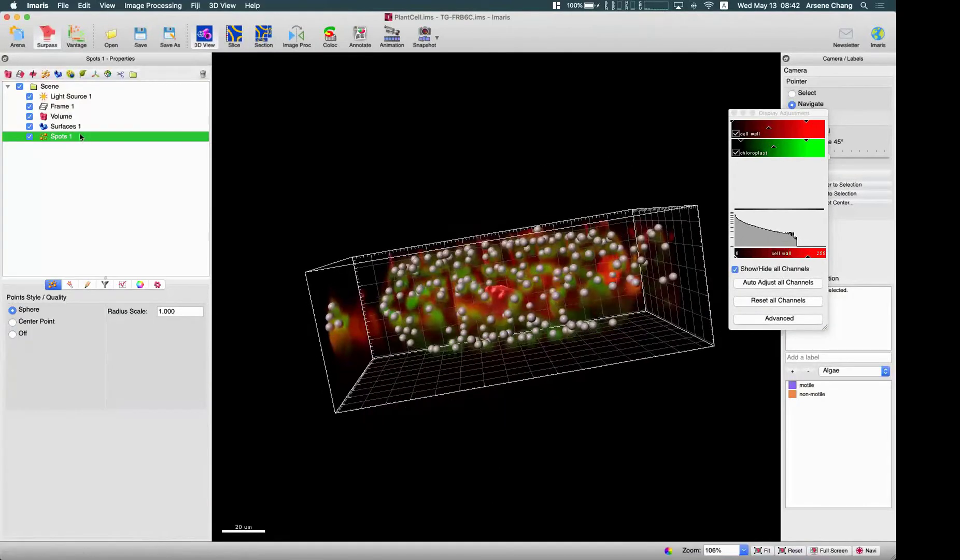
# Add a Shortest Distance to Surfaces 1 filter to Spots 1
pyautogui.click(75, 126)
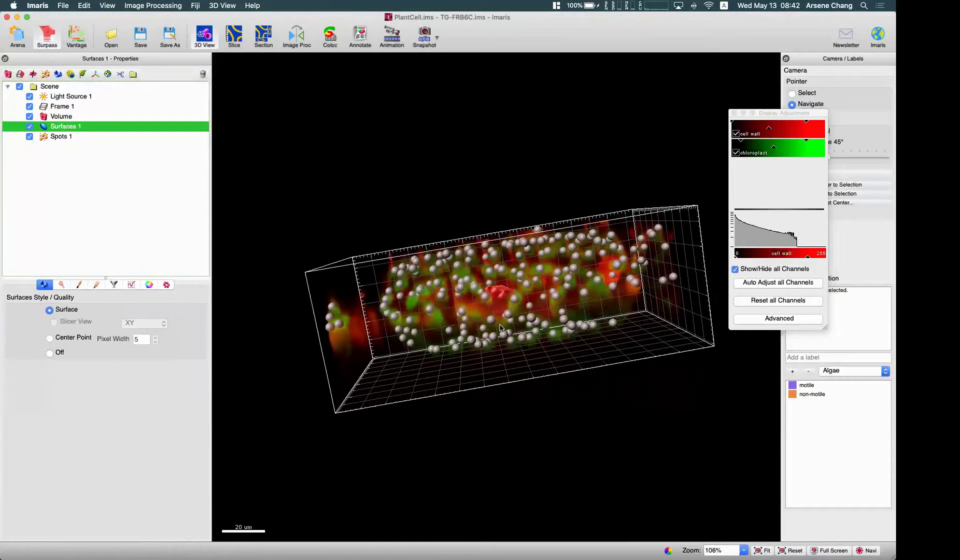
pyautogui.moveTo(500, 325); pyautogui.dragTo(488, 296)
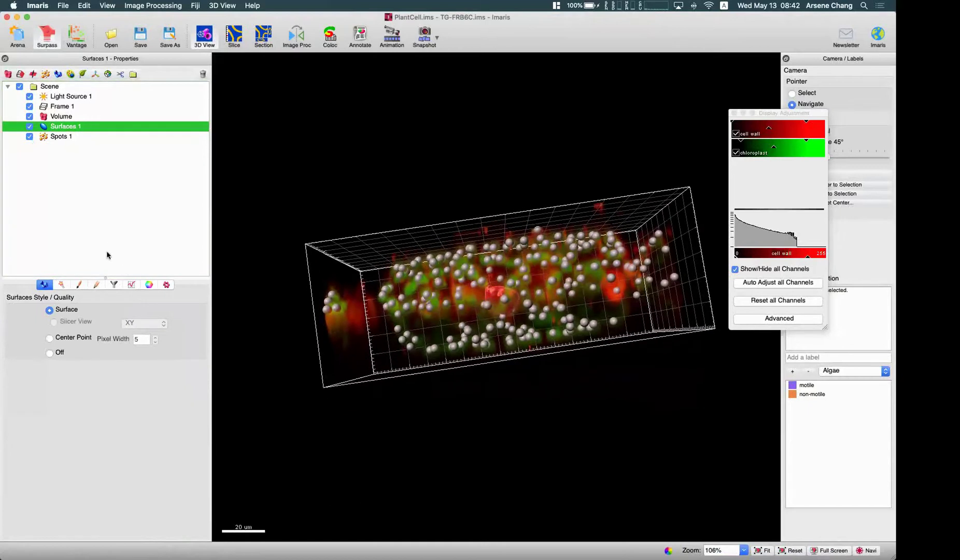
pyautogui.click(71, 137)
pyautogui.click(106, 285)
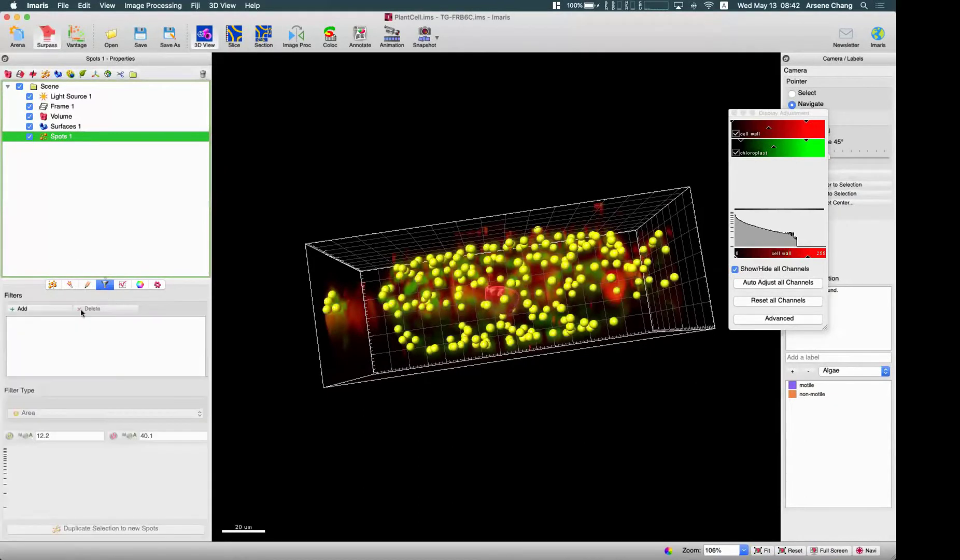
pyautogui.click(47, 310)
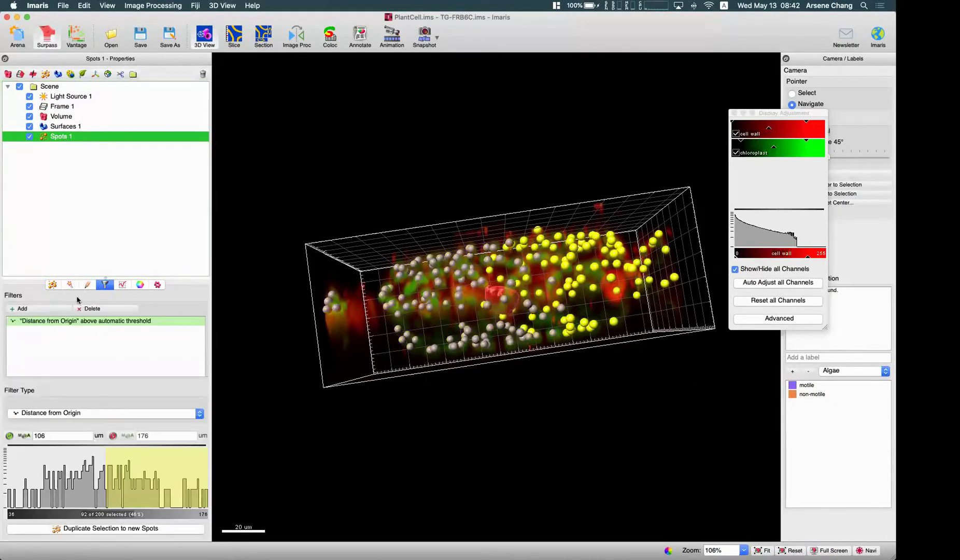
pyautogui.click(83, 412)
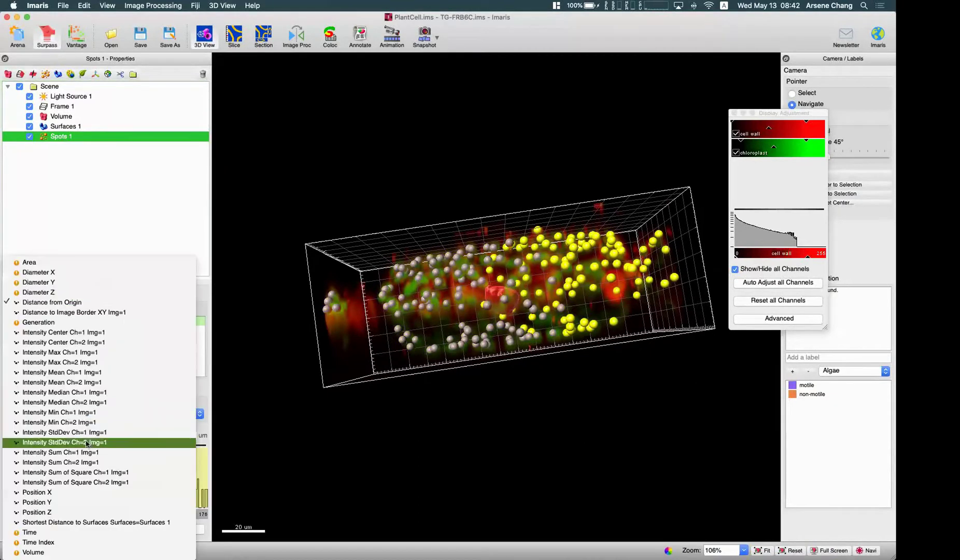
pyautogui.click(87, 523)
pyautogui.moveTo(382, 367); pyautogui.dragTo(220, 385)
# Switch the filter to an upper limit of 5 and compare with the cell-wall surface hidden and shown
pyautogui.click(9, 435)
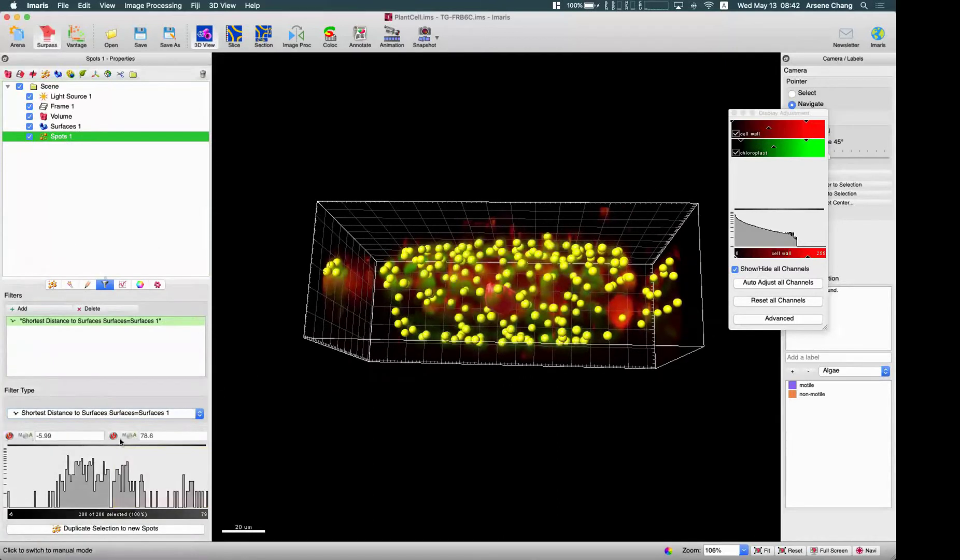
pyautogui.click(113, 436)
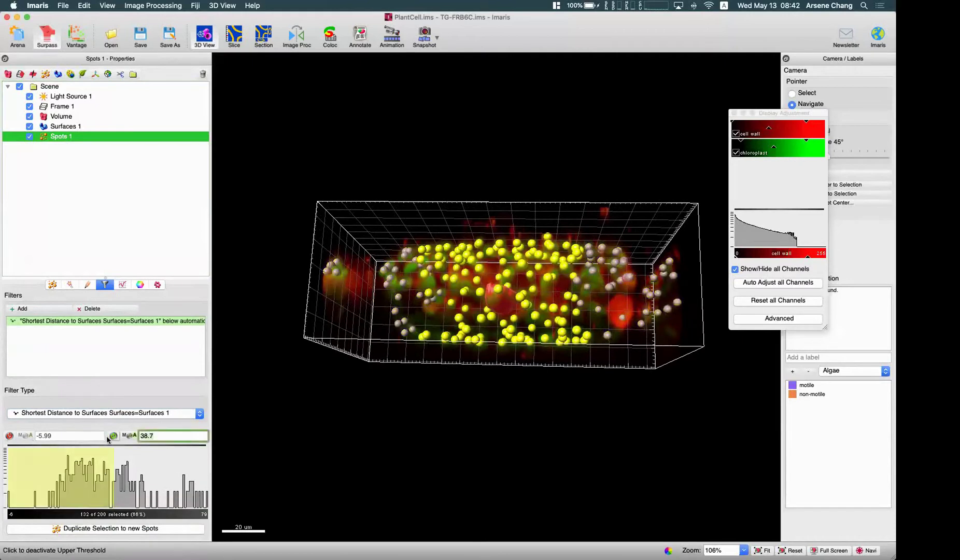
pyautogui.press('BackSpace')
pyautogui.press('BackSpace')
pyautogui.press('BackSpace')
pyautogui.press('BackSpace')
pyautogui.write('5')
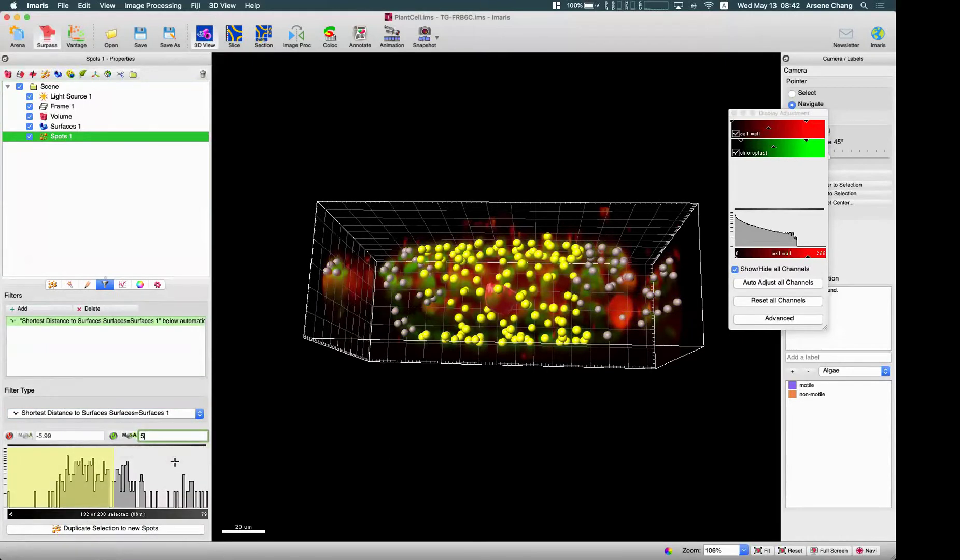
pyautogui.press('Return')
pyautogui.moveTo(521, 387); pyautogui.dragTo(518, 413)
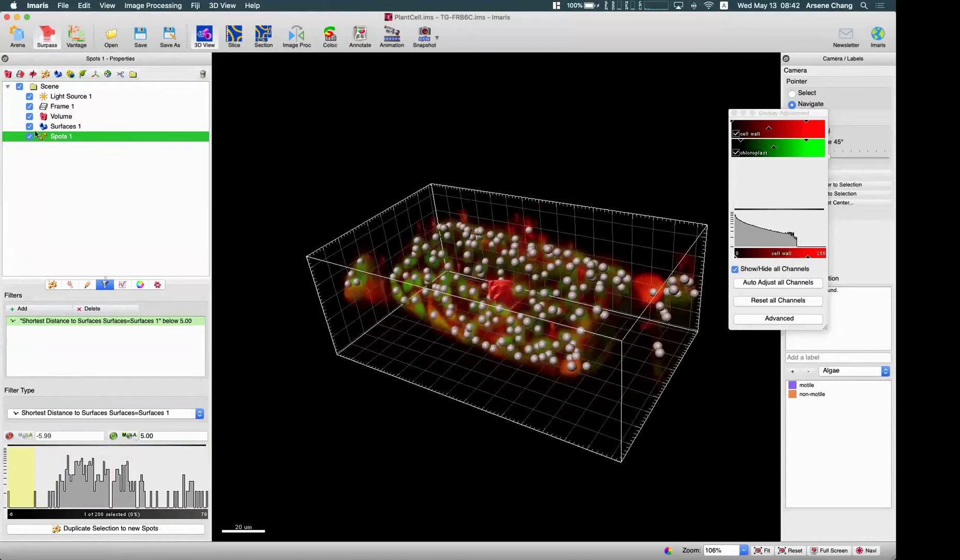
pyautogui.click(30, 127)
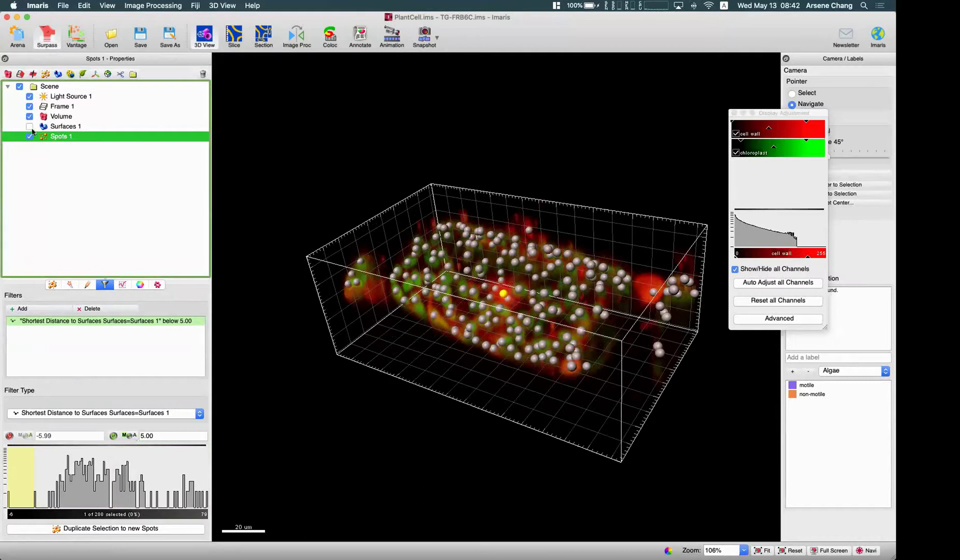
pyautogui.click(29, 127)
pyautogui.click(113, 436)
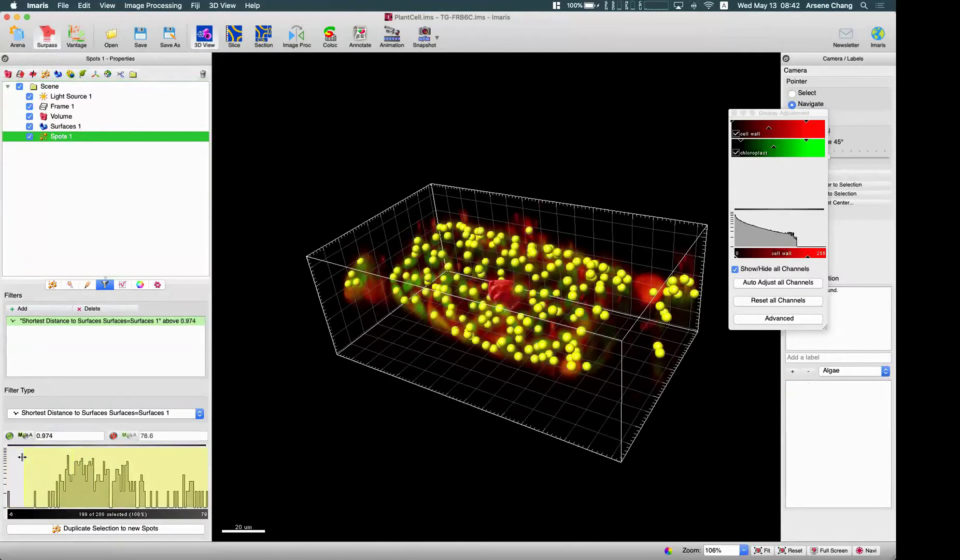
pyautogui.click(113, 436)
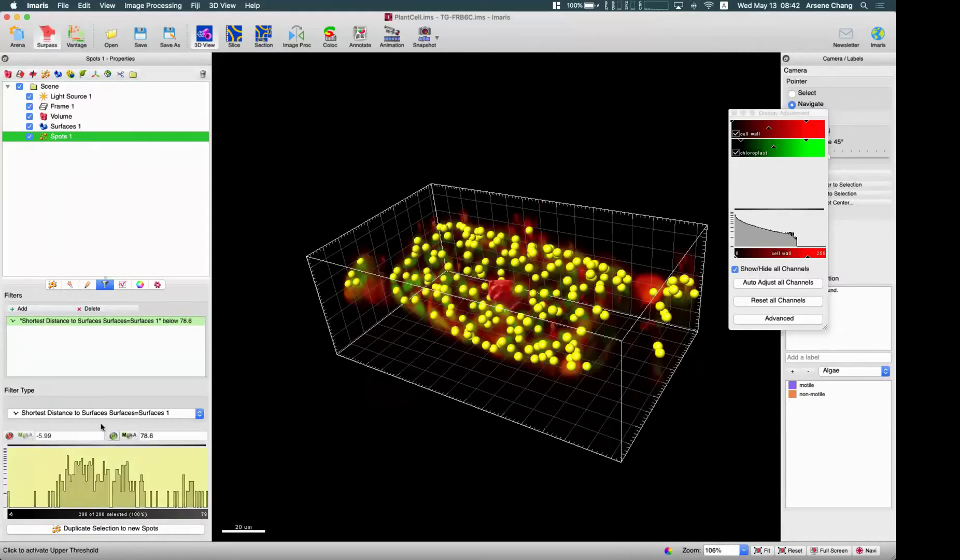
# Narrow the distance filter to an upper limit of 20.0, leaving 27 of 200 spots selected
pyautogui.click(74, 469)
pyautogui.moveTo(74, 469); pyautogui.dragTo(116, 467)
pyautogui.moveTo(571, 233); pyautogui.dragTo(524, 299)
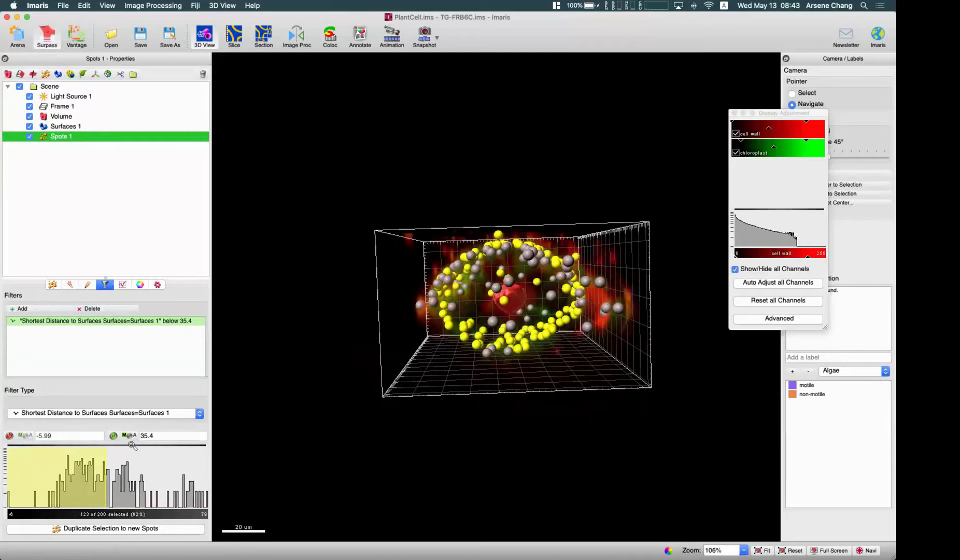
pyautogui.click(166, 437)
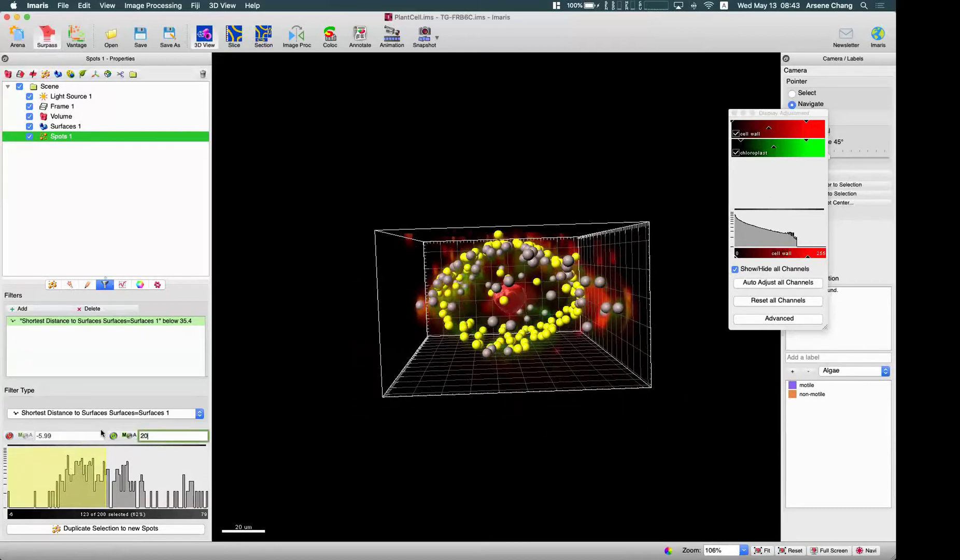
pyautogui.press('Return')
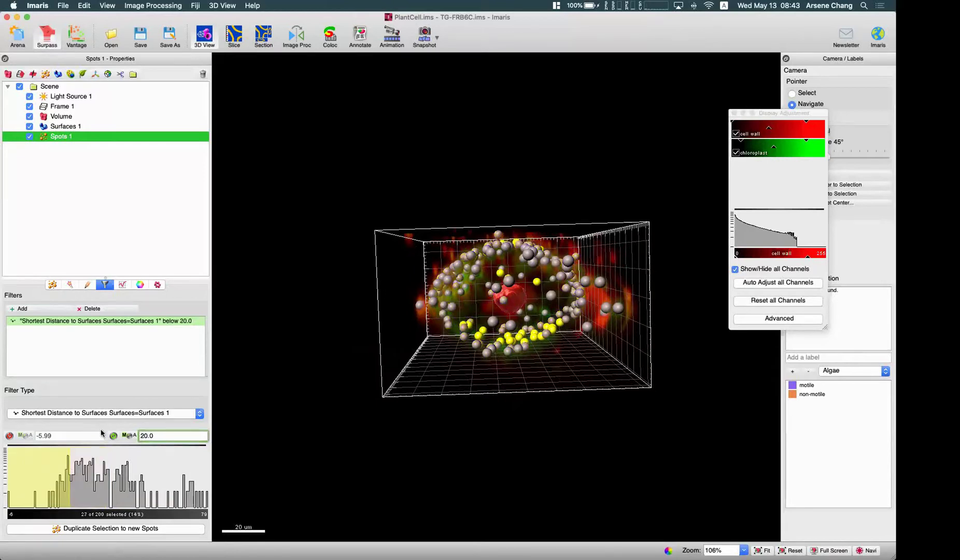
pyautogui.moveTo(339, 292); pyautogui.dragTo(423, 311)
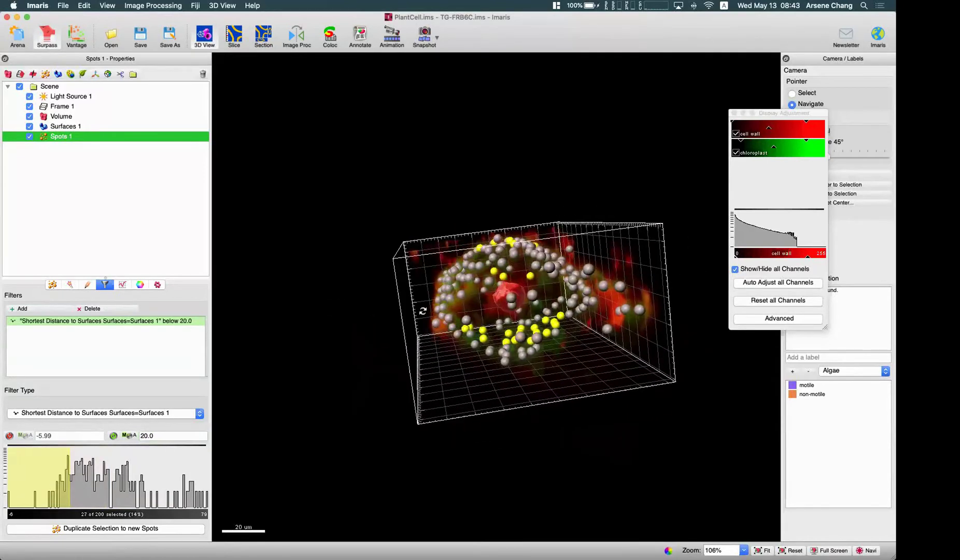
pyautogui.moveTo(514, 284); pyautogui.dragTo(229, 165)
# Hide the volume rendering and orbit the view to inspect the filtered spots and surface
pyautogui.click(30, 117)
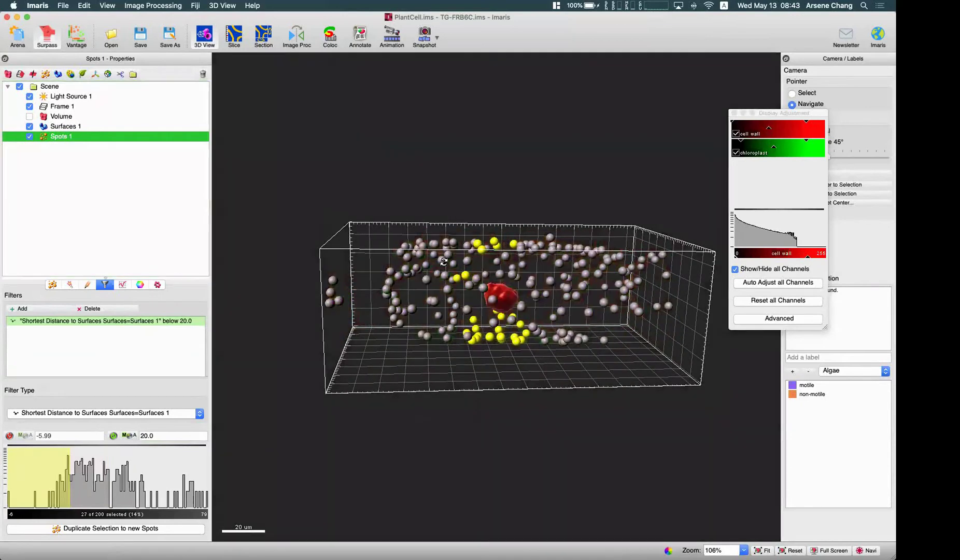
pyautogui.moveTo(332, 262); pyautogui.dragTo(501, 291)
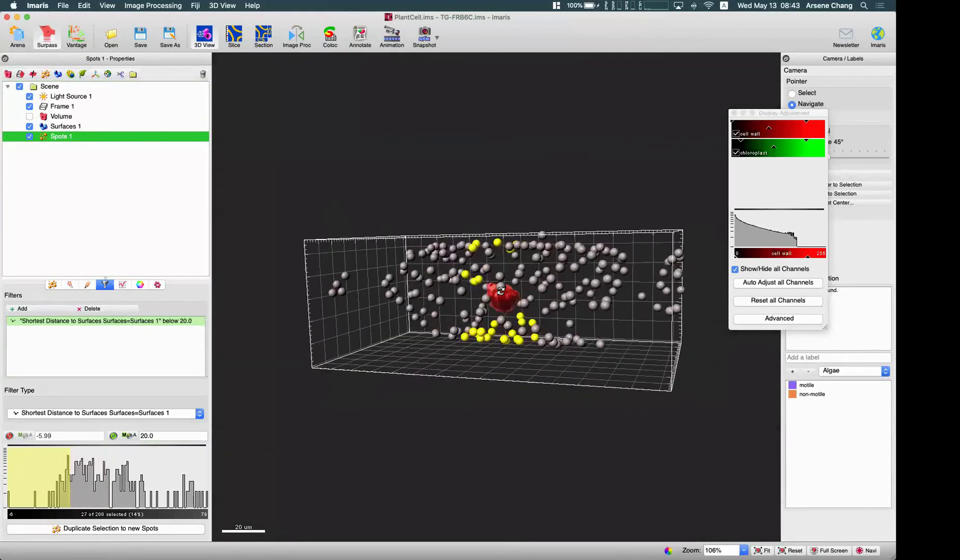
pyautogui.moveTo(363, 296); pyautogui.dragTo(428, 298)
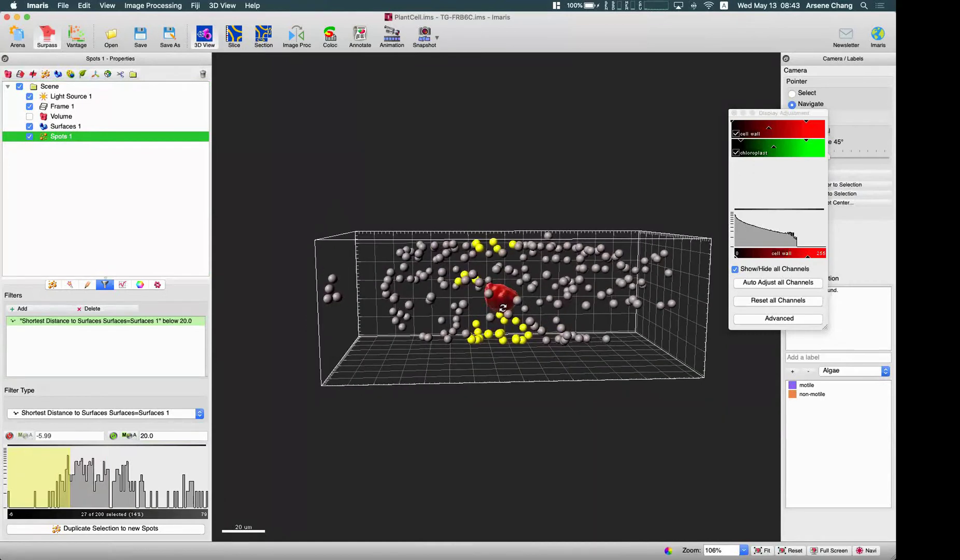
pyautogui.moveTo(517, 337); pyautogui.dragTo(316, 291)
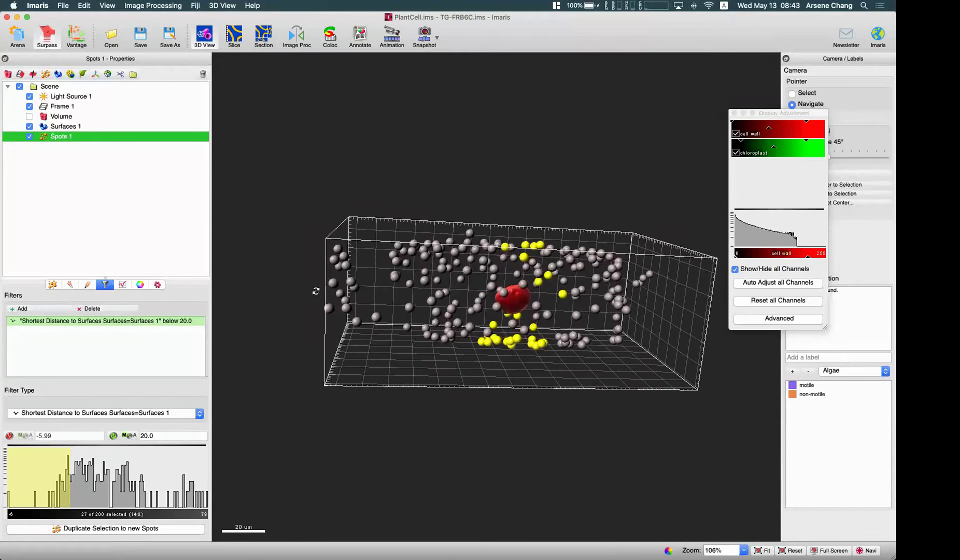
pyautogui.moveTo(570, 295); pyautogui.dragTo(548, 257)
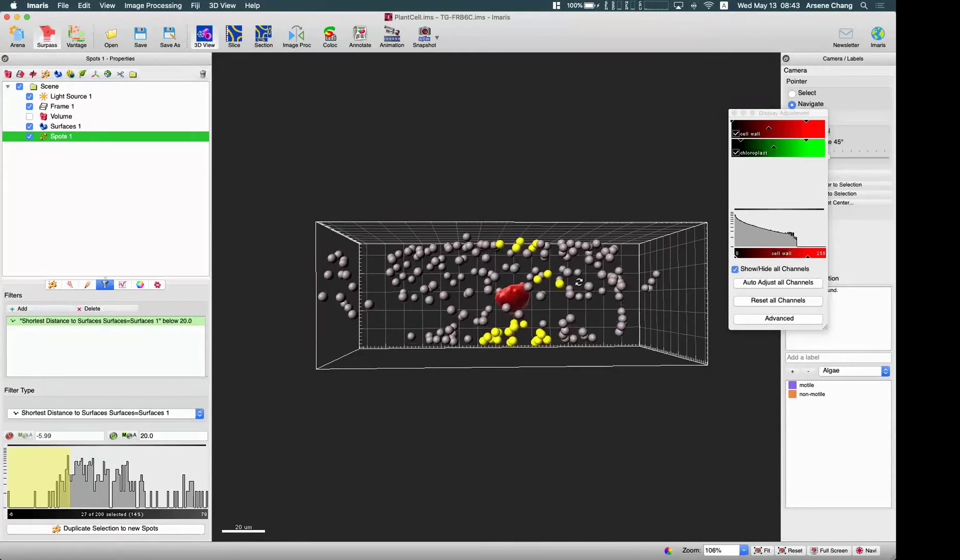
pyautogui.moveTo(653, 315); pyautogui.dragTo(637, 300)
pyautogui.moveTo(500, 285); pyautogui.dragTo(499, 286)
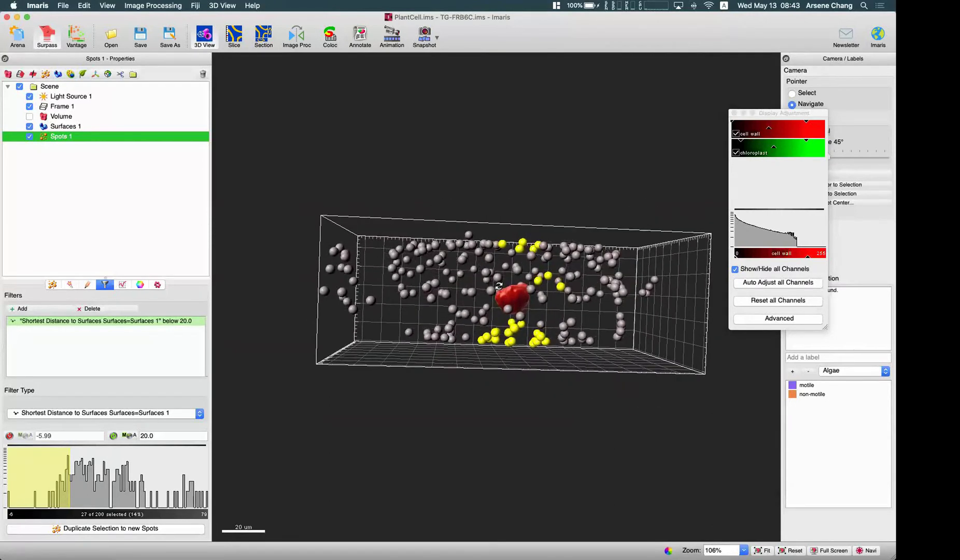
# Add Reference Frame 1 and close the Display Adjustment window
pyautogui.click(95, 75)
pyautogui.moveTo(440, 244); pyautogui.dragTo(682, 389)
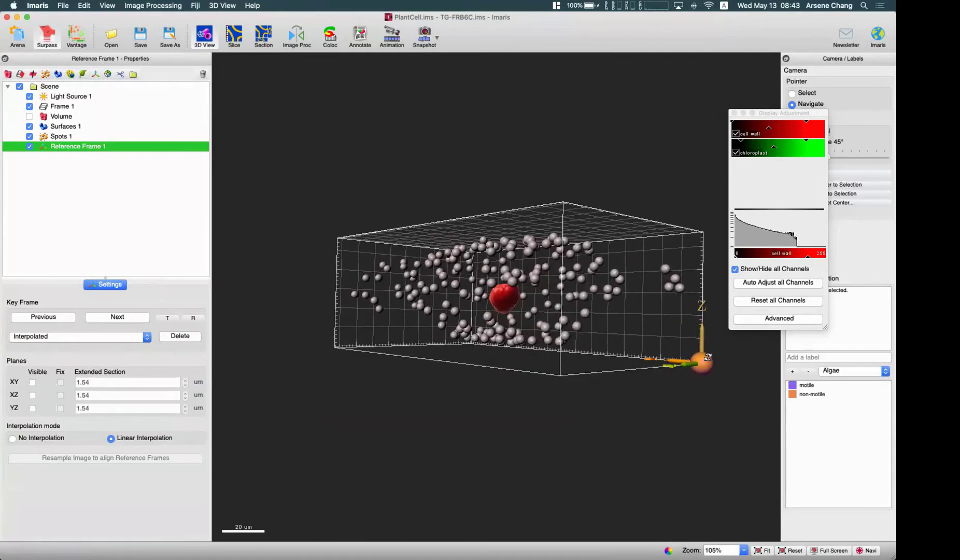
pyautogui.moveTo(712, 359); pyautogui.dragTo(425, 308)
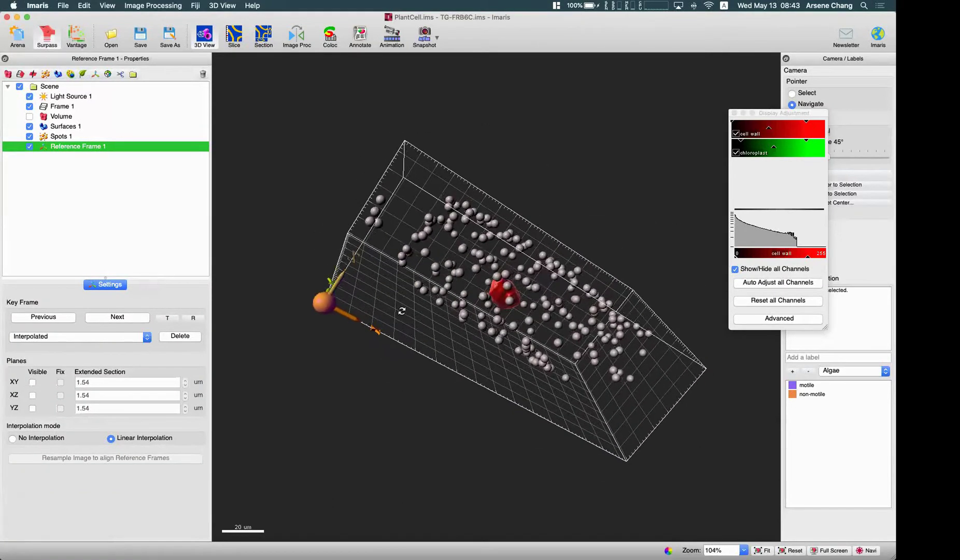
pyautogui.press('Escape')
pyautogui.click(733, 113)
# Drag Reference Frame 1 onto the red surface in the 3D view
pyautogui.moveTo(323, 306); pyautogui.dragTo(368, 281)
pyautogui.press('Escape')
pyautogui.press('Escape')
pyautogui.press('Escape')
pyautogui.scroll(-4, 538, 342)
pyautogui.press('Escape')
pyautogui.press('Escape')
pyautogui.moveTo(677, 293); pyautogui.dragTo(420, 302)
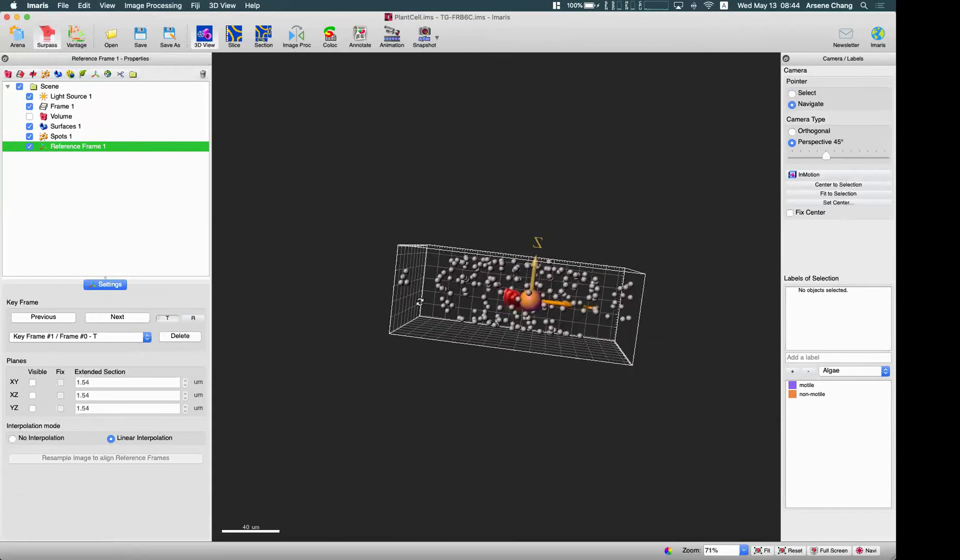
# Make the reference frame's XY, XZ and YZ planes visible
pyautogui.click(34, 383)
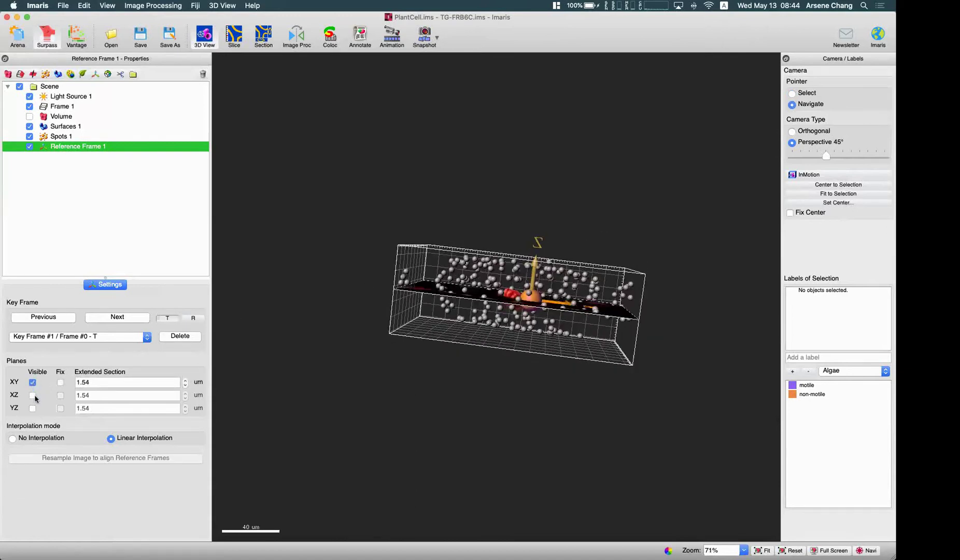
pyautogui.click(32, 396)
pyautogui.click(32, 408)
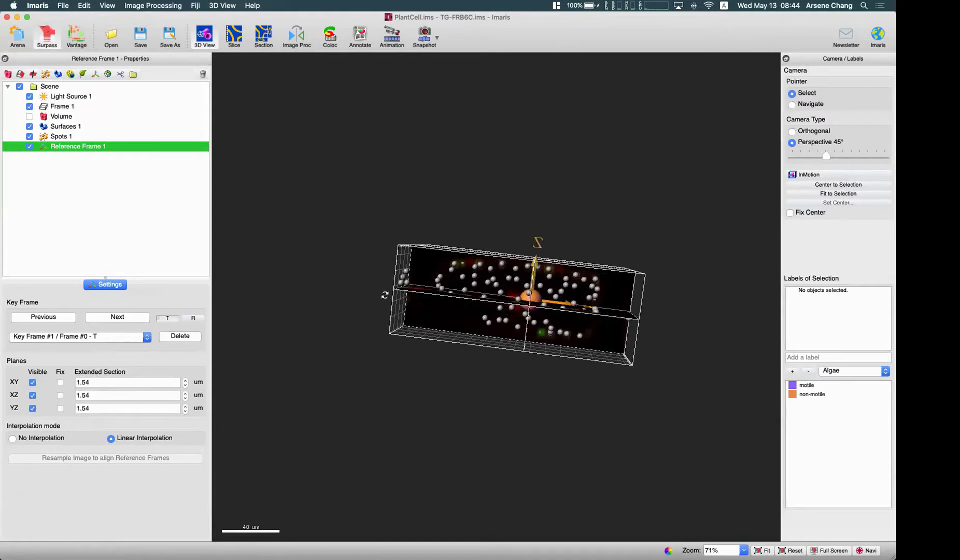
pyautogui.moveTo(386, 292); pyautogui.dragTo(585, 297)
# Slide the reference frame and its planes to a new spot inside the sample
pyautogui.press('Escape')
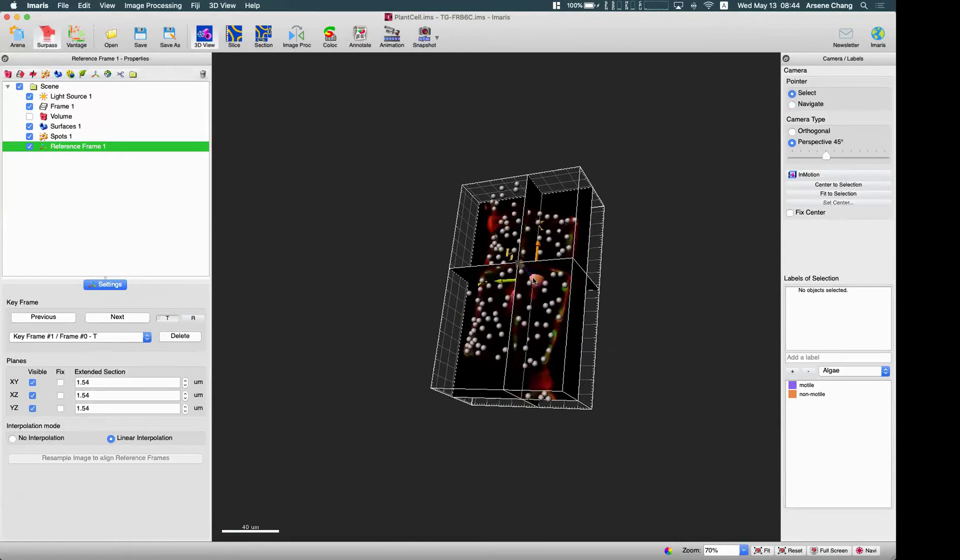
pyautogui.moveTo(534, 279); pyautogui.dragTo(515, 301)
pyautogui.press('Escape')
pyautogui.press('Escape')
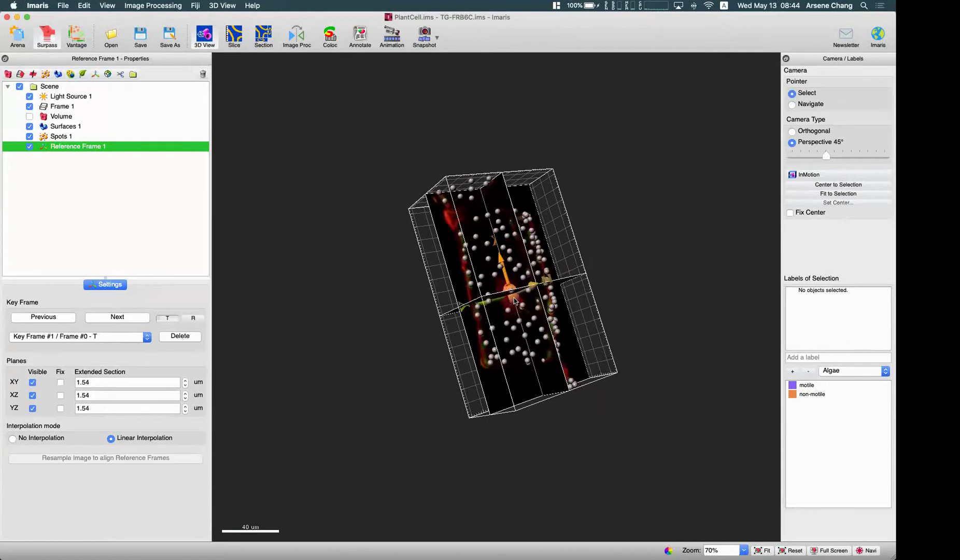
pyautogui.press('Escape')
pyautogui.moveTo(615, 350); pyautogui.dragTo(512, 307)
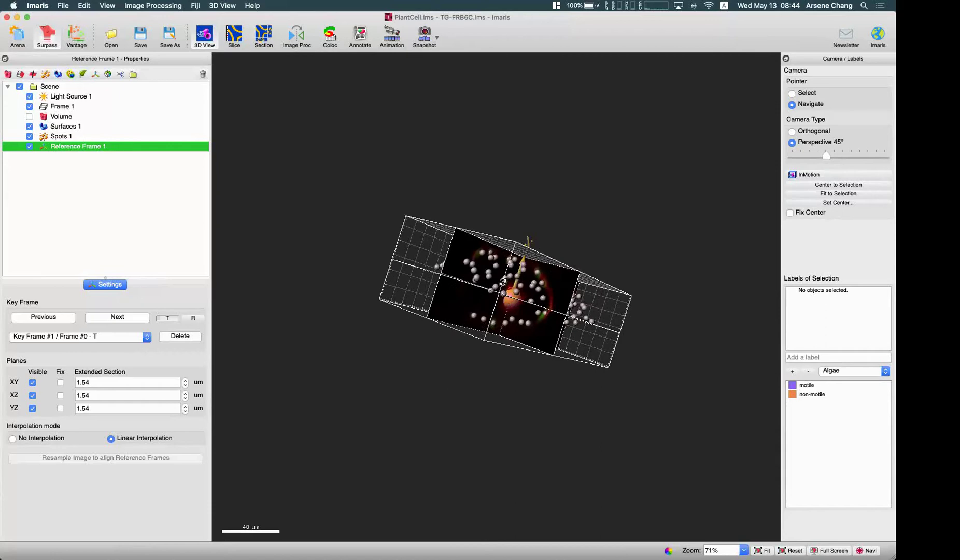
pyautogui.scroll(10, 503, 282)
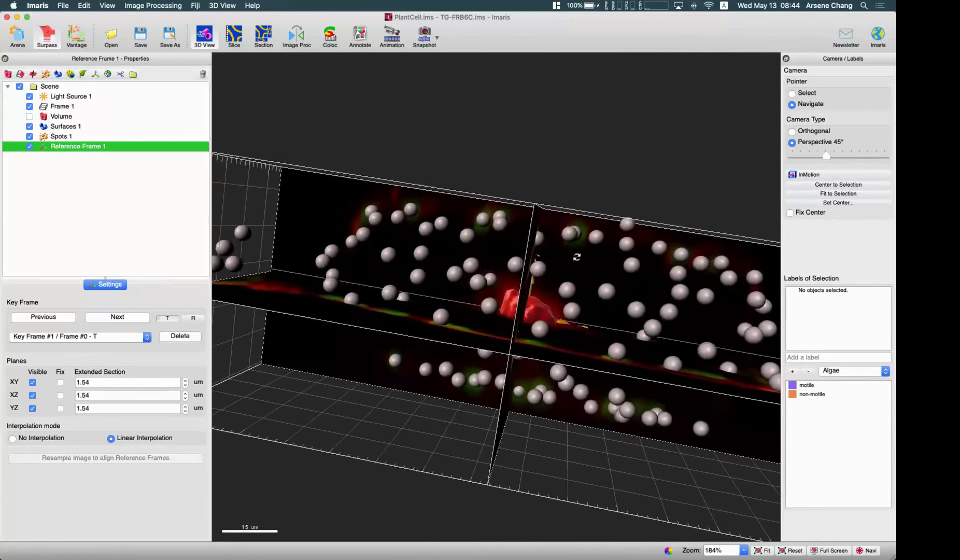
pyautogui.moveTo(577, 257); pyautogui.dragTo(554, 155)
# Recompute Spots 1 from the Creation tab and open its Detailed statistics measurement list
pyautogui.click(91, 138)
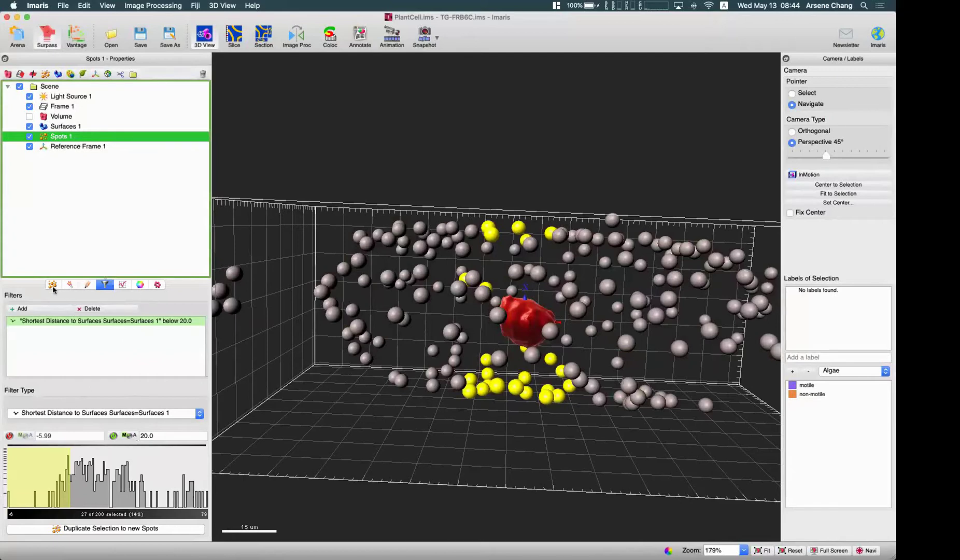
pyautogui.click(70, 284)
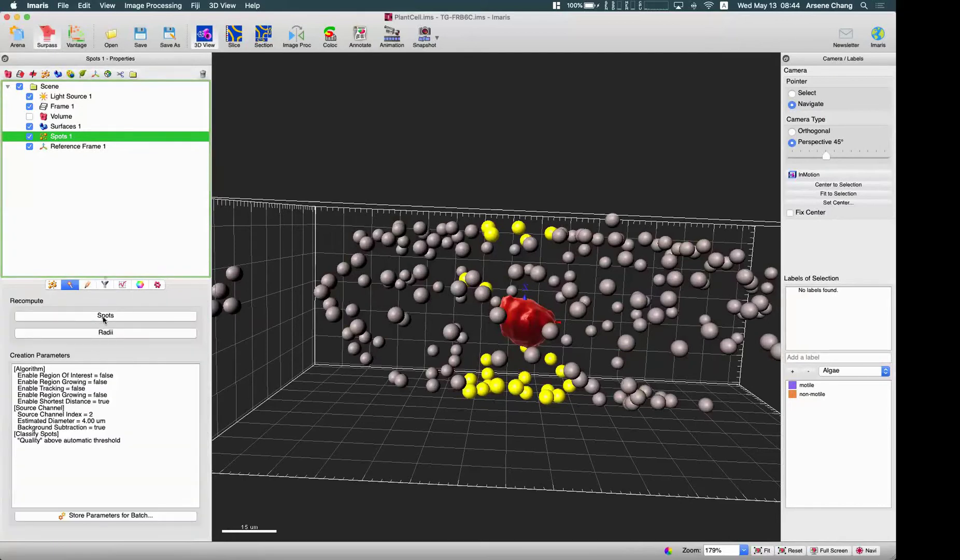
pyautogui.click(104, 316)
pyautogui.click(170, 531)
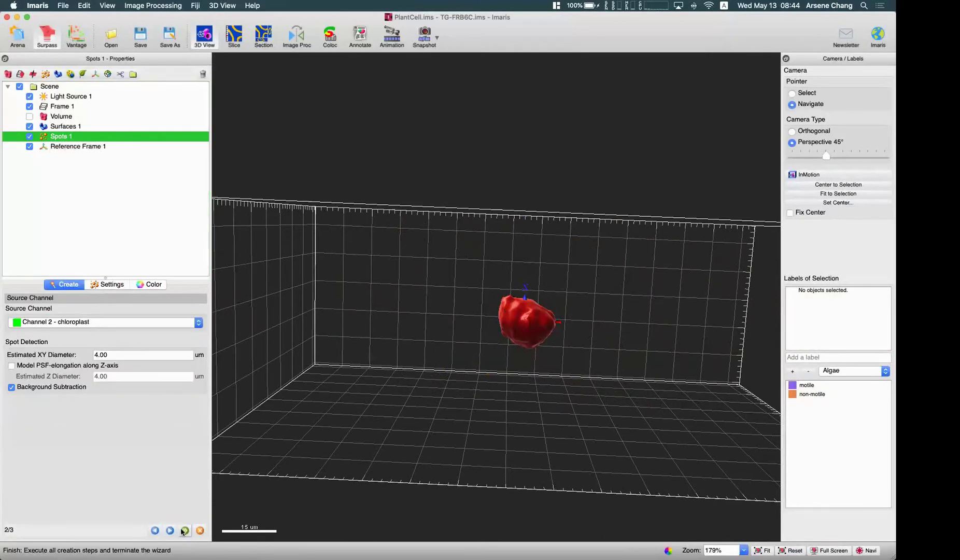
pyautogui.click(184, 530)
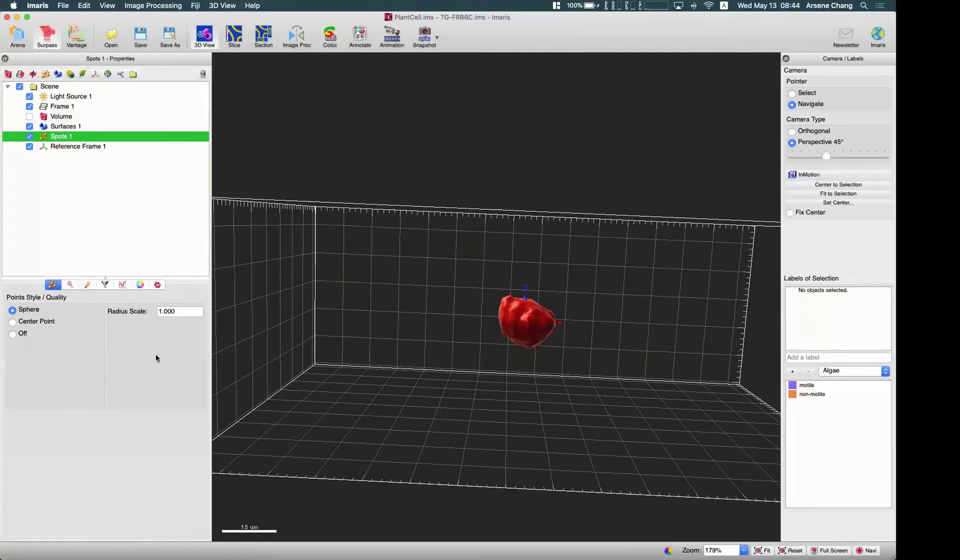
pyautogui.click(124, 286)
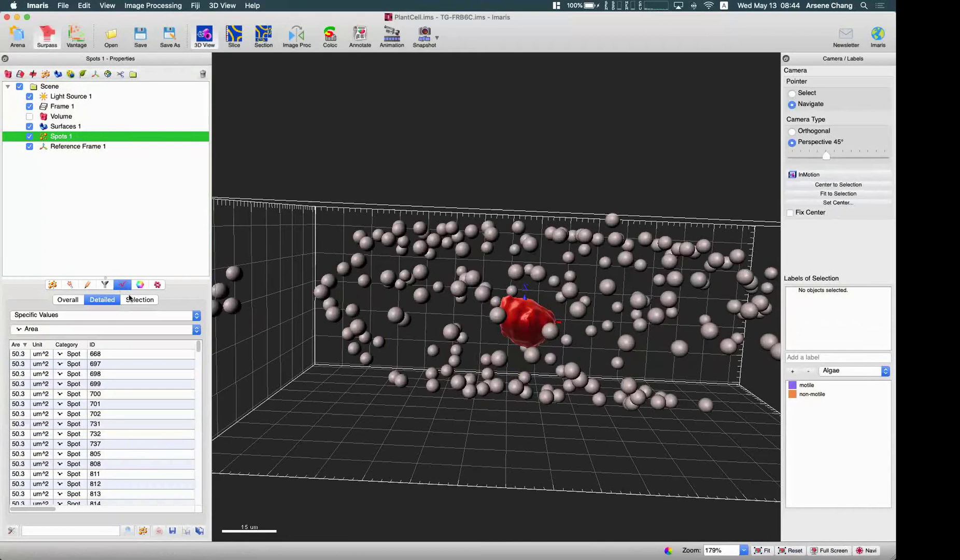
pyautogui.click(80, 330)
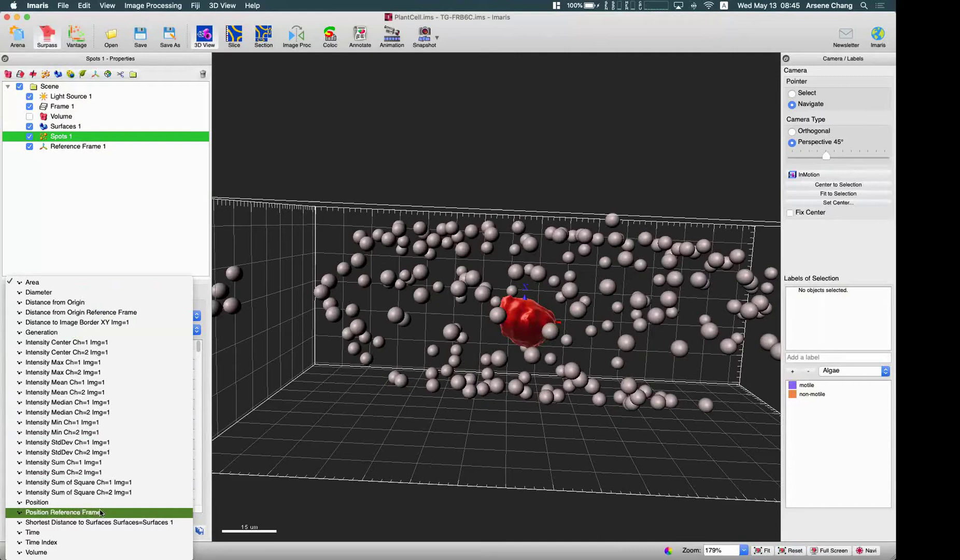
# List each spot's Position X, Y and Z in the detailed statistics, resetting the view to fit the sample
pyautogui.click(66, 502)
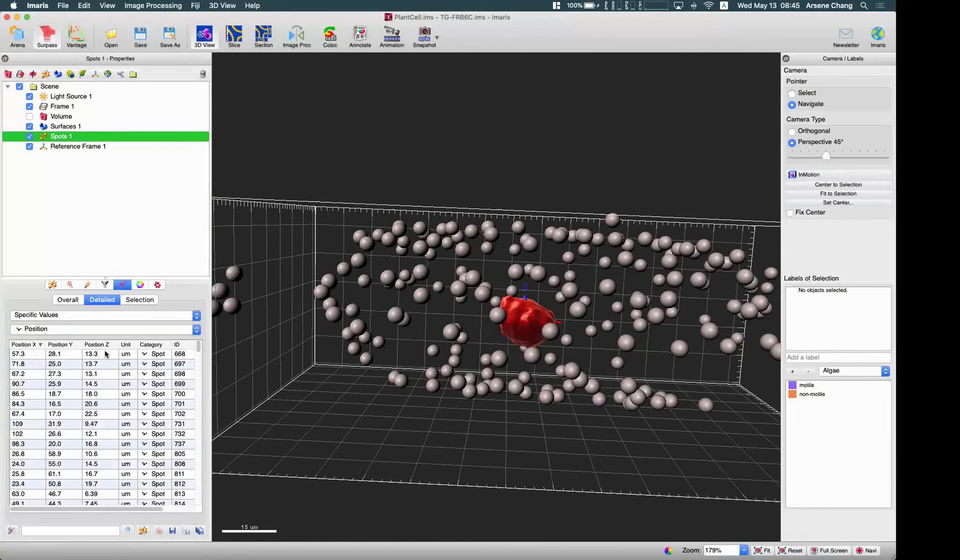
pyautogui.scroll(-10, 364, 380)
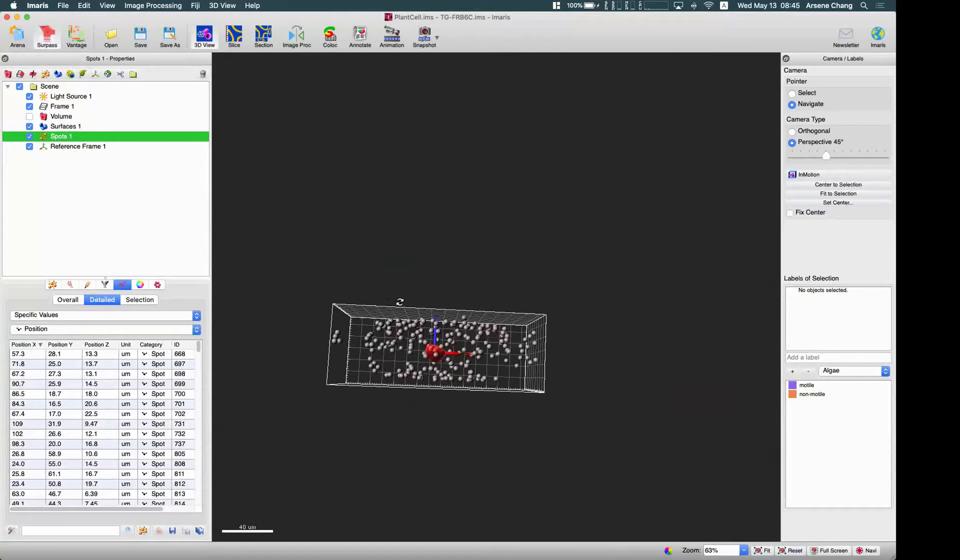
pyautogui.moveTo(400, 302); pyautogui.dragTo(363, 306)
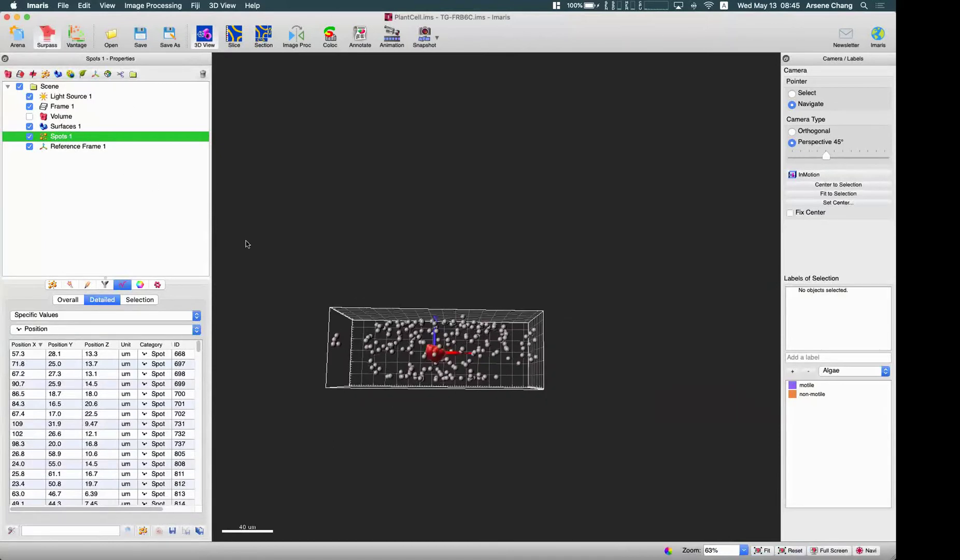
pyautogui.click(793, 550)
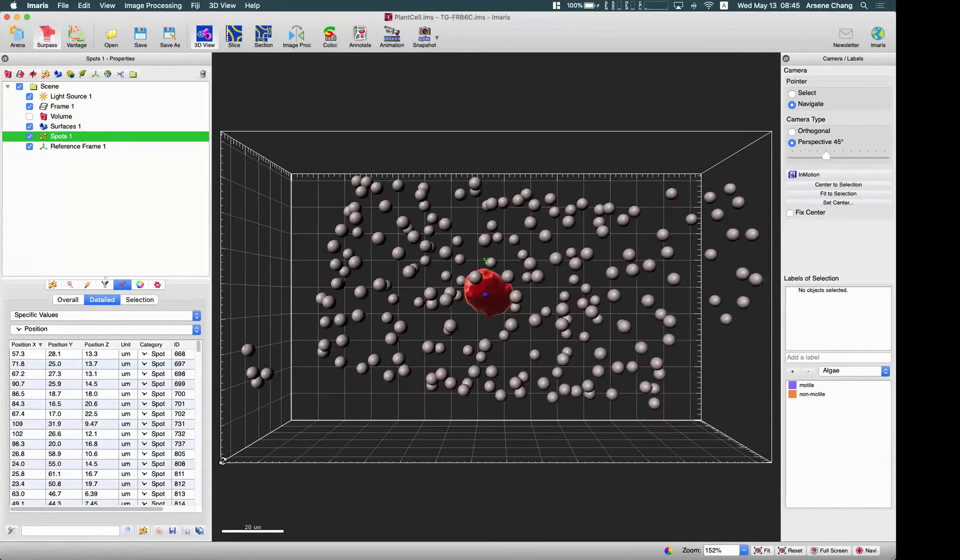
pyautogui.moveTo(234, 457); pyautogui.dragTo(246, 453)
pyautogui.moveTo(321, 404); pyautogui.dragTo(373, 396, button='right')
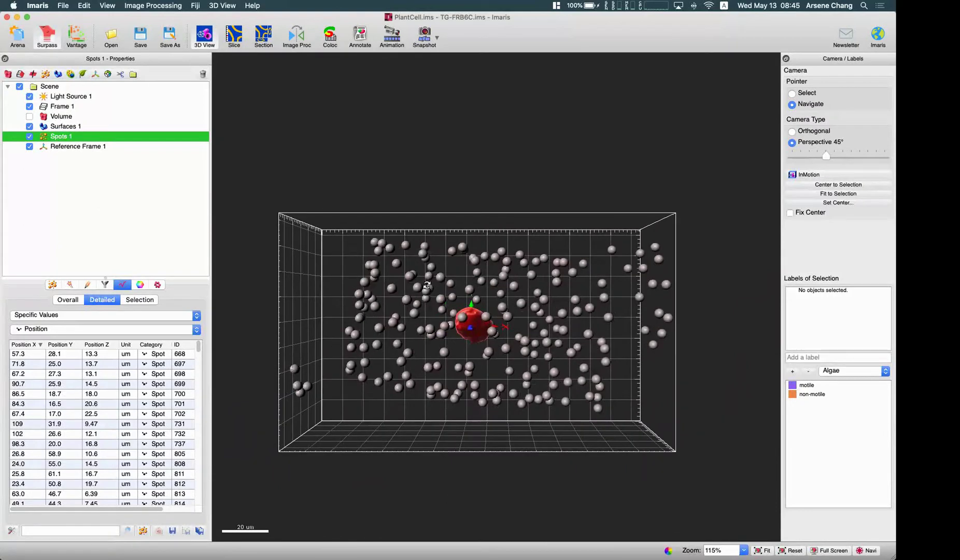
pyautogui.moveTo(494, 361); pyautogui.dragTo(254, 190)
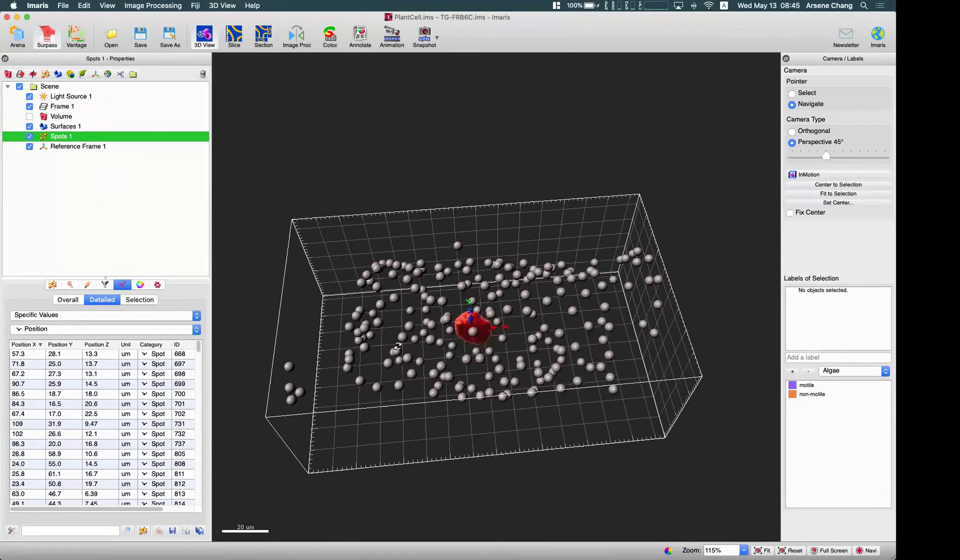
pyautogui.moveTo(398, 346); pyautogui.dragTo(475, 315)
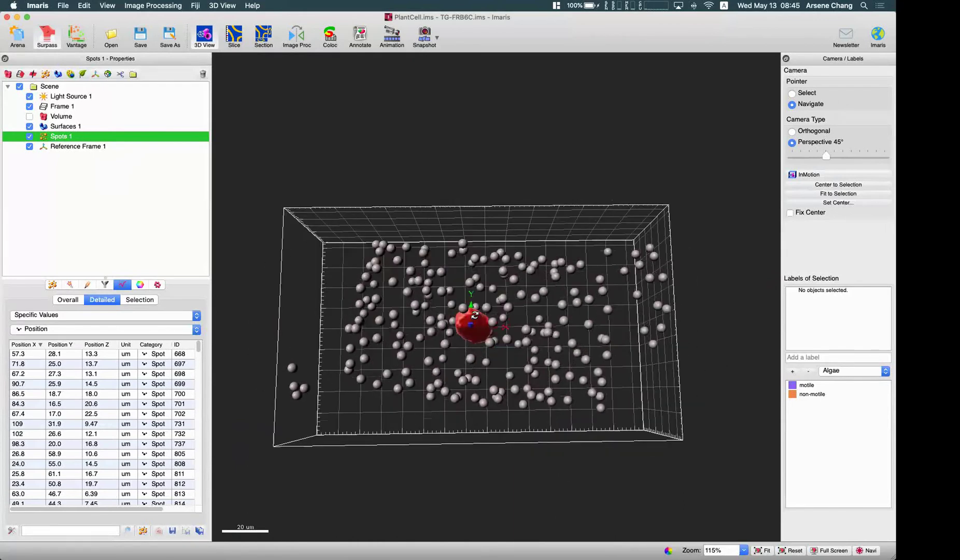
pyautogui.click(82, 327)
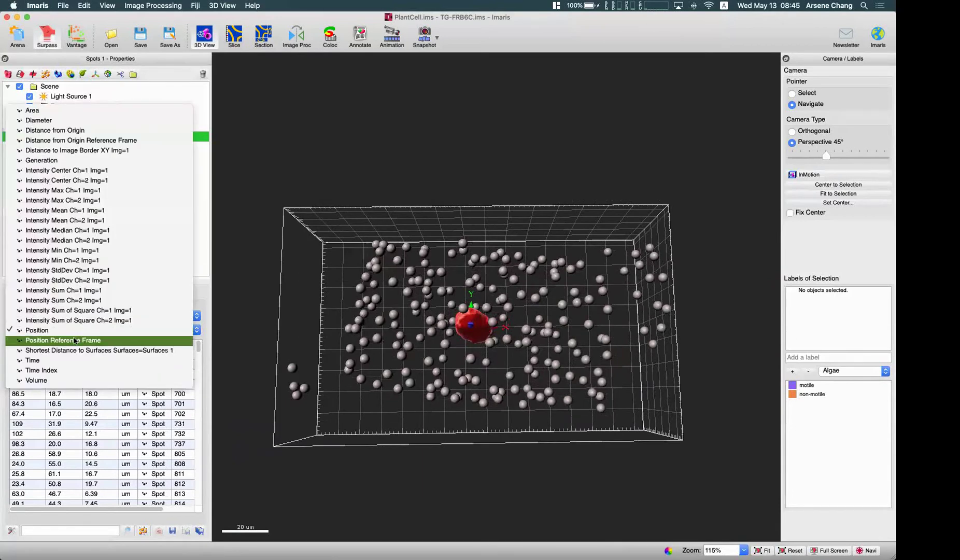
# Show spot positions relative to Reference Frame 1, inspecting the frame before returning to Spots 1
pyautogui.click(77, 342)
pyautogui.moveTo(386, 337); pyautogui.dragTo(370, 299)
pyautogui.moveTo(535, 389); pyautogui.dragTo(374, 287)
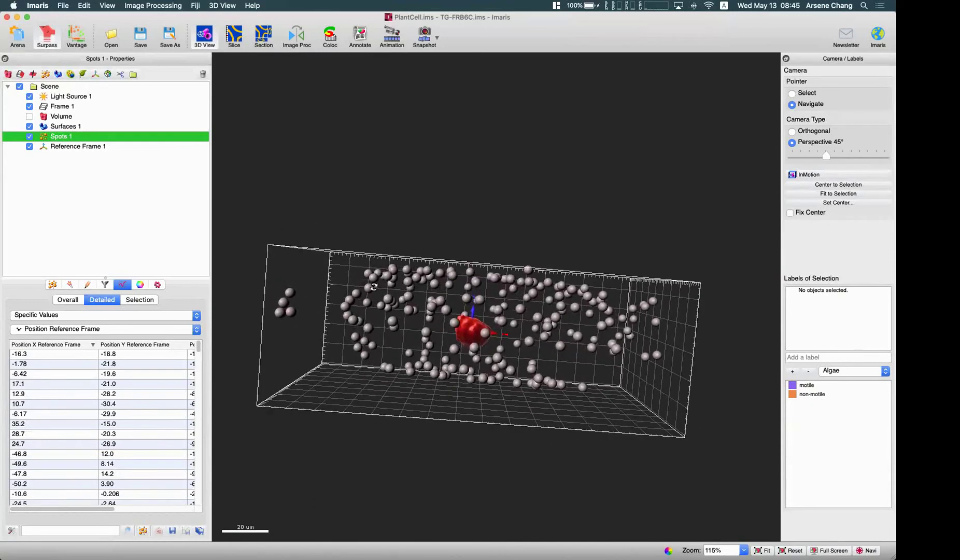
pyautogui.click(80, 149)
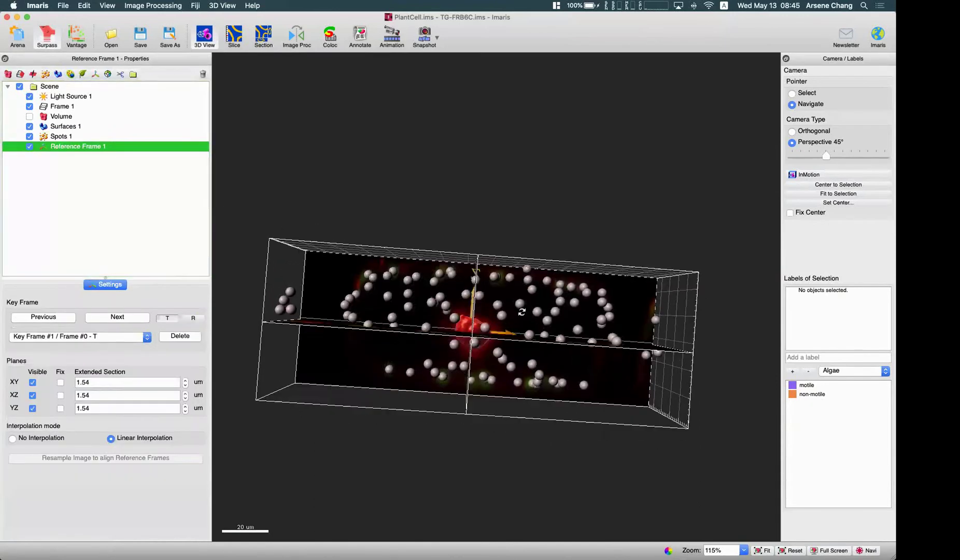
pyautogui.moveTo(522, 346); pyautogui.dragTo(500, 322)
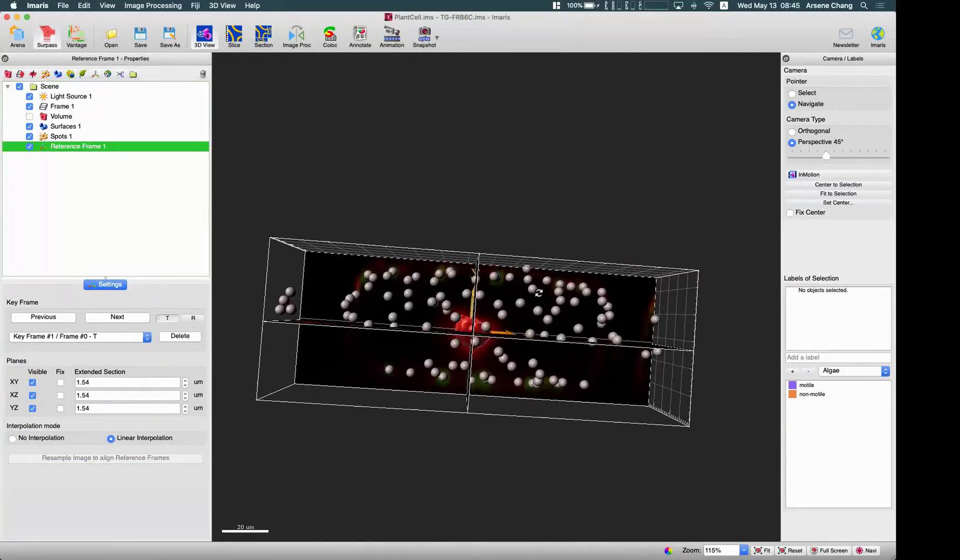
pyautogui.moveTo(498, 265); pyautogui.dragTo(487, 324)
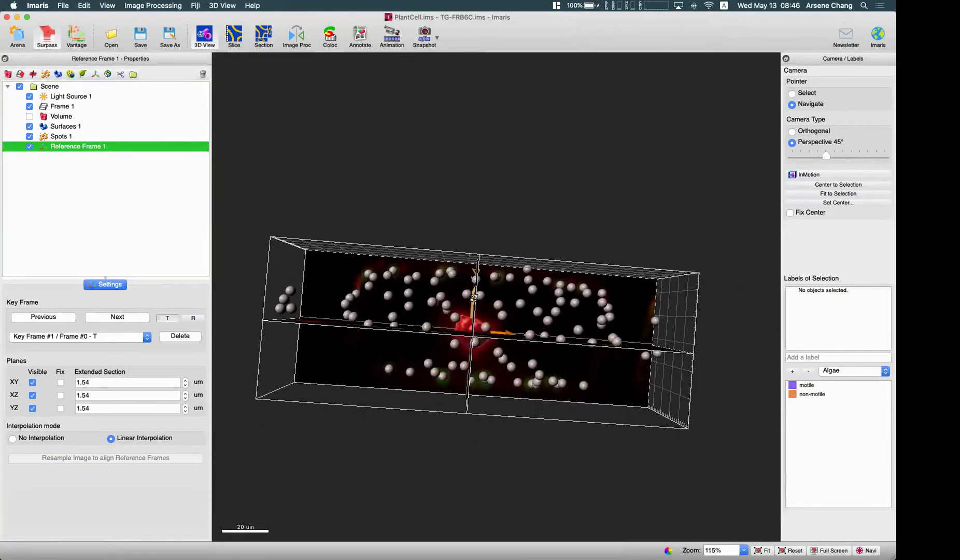
pyautogui.moveTo(545, 303); pyautogui.dragTo(439, 328)
pyautogui.moveTo(558, 339); pyautogui.dragTo(452, 330)
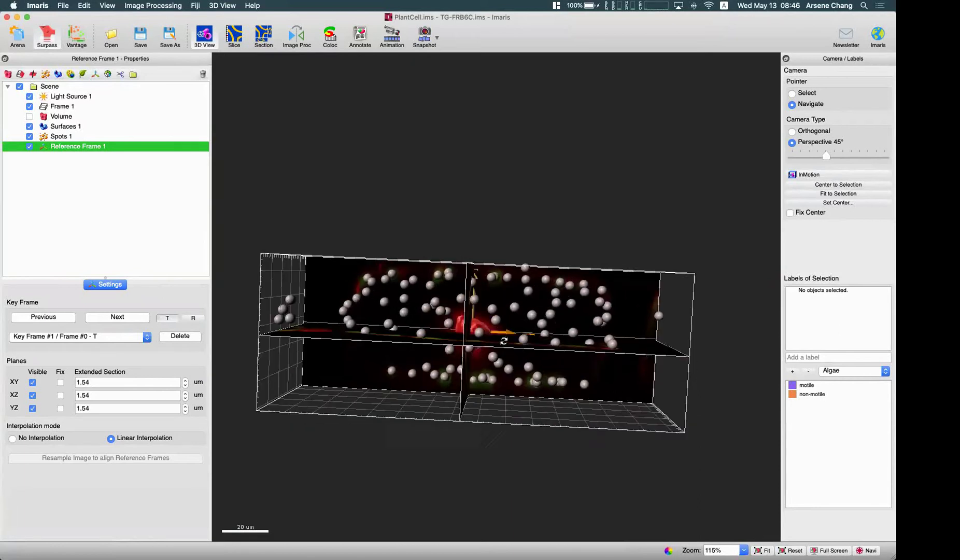
pyautogui.moveTo(514, 328); pyautogui.dragTo(447, 283)
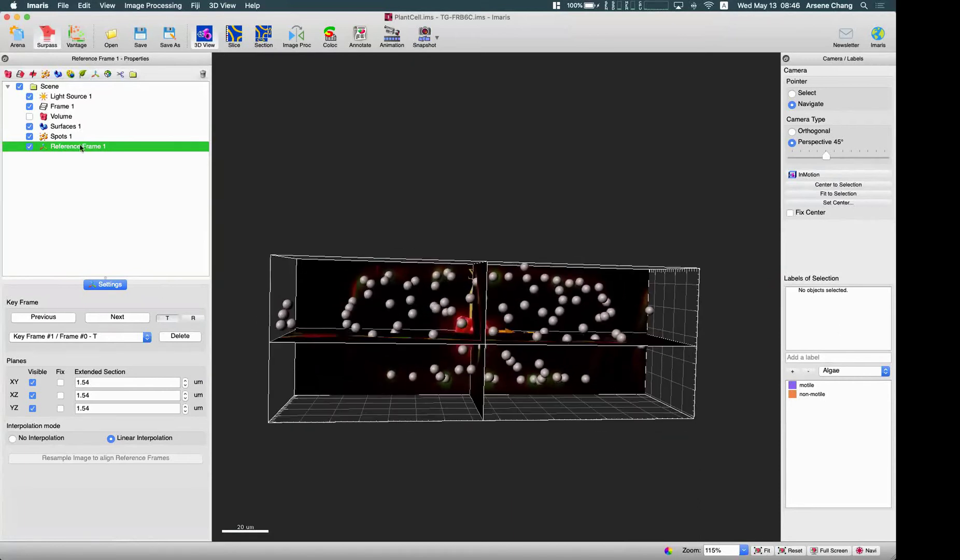
pyautogui.click(61, 136)
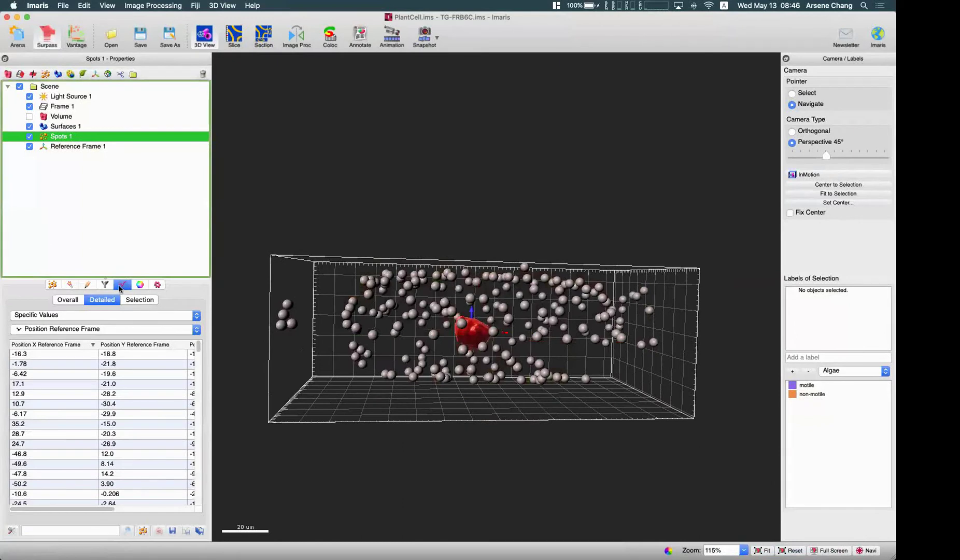
# Replace the Shortest Distance filter on Spots 1 with a Position Z Reference Frame filter, highlighting 121 of 200 spots
pyautogui.click(105, 284)
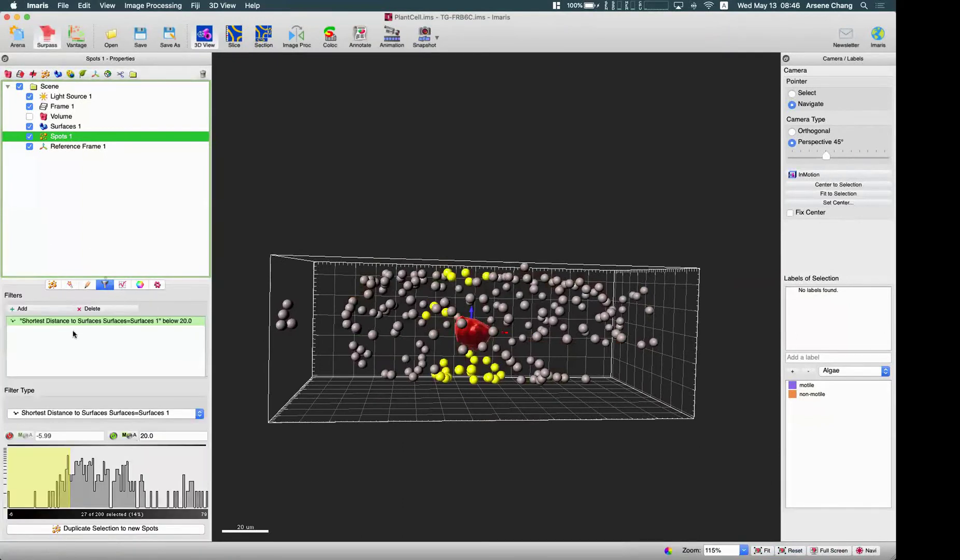
pyautogui.click(113, 309)
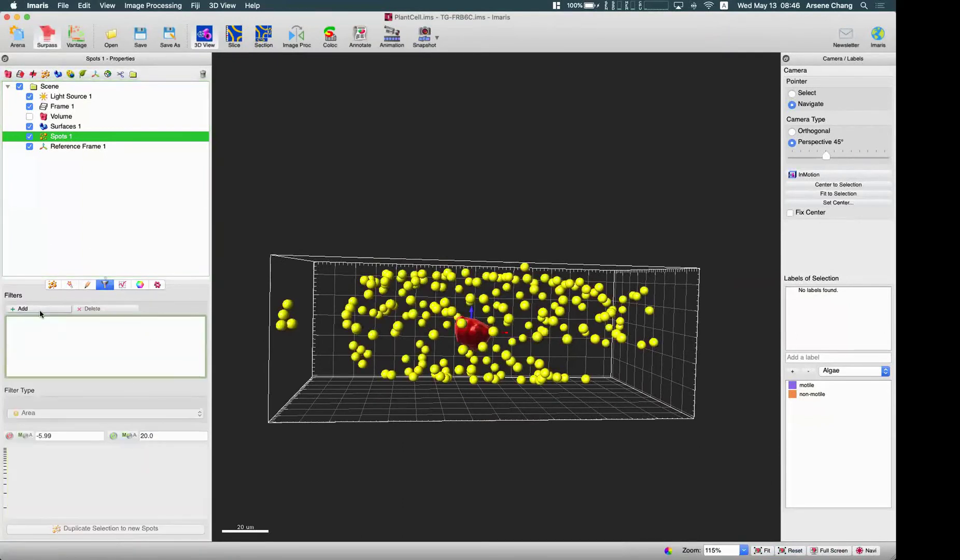
pyautogui.click(39, 309)
pyautogui.click(70, 415)
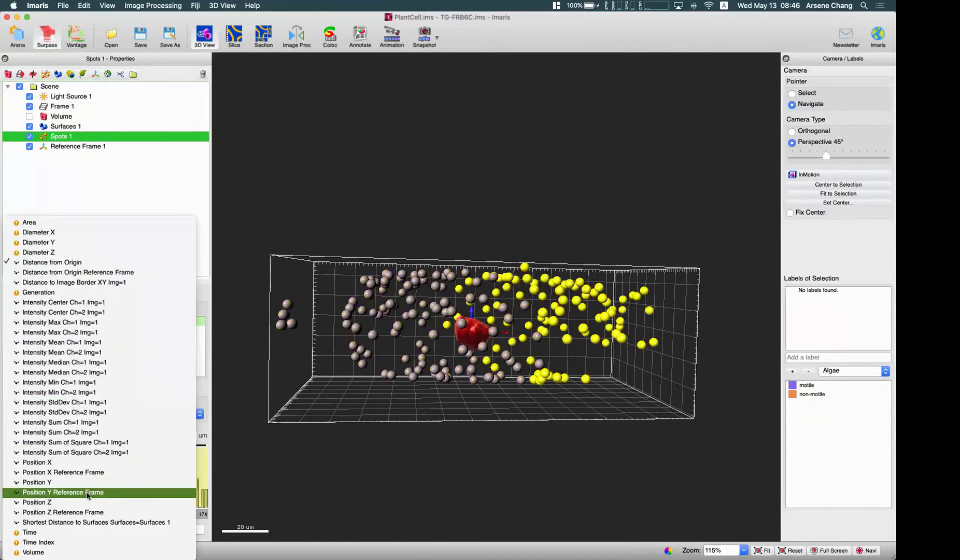
pyautogui.click(92, 513)
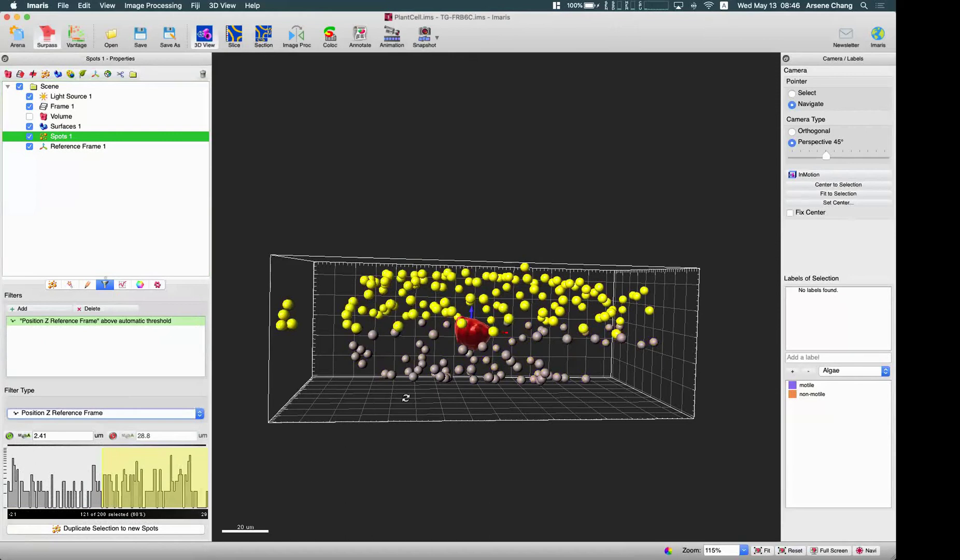
pyautogui.moveTo(494, 363); pyautogui.dragTo(490, 404)
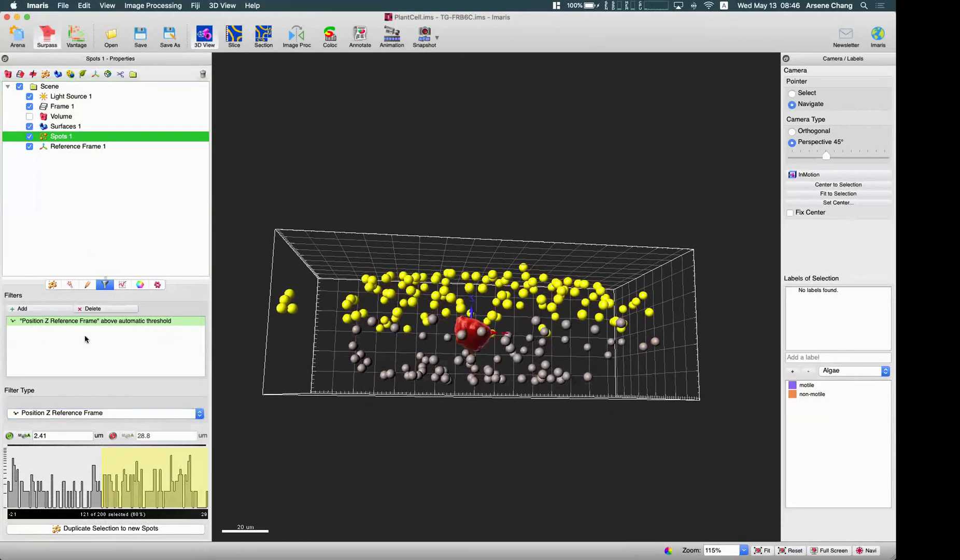
pyautogui.moveTo(353, 328); pyautogui.dragTo(266, 337)
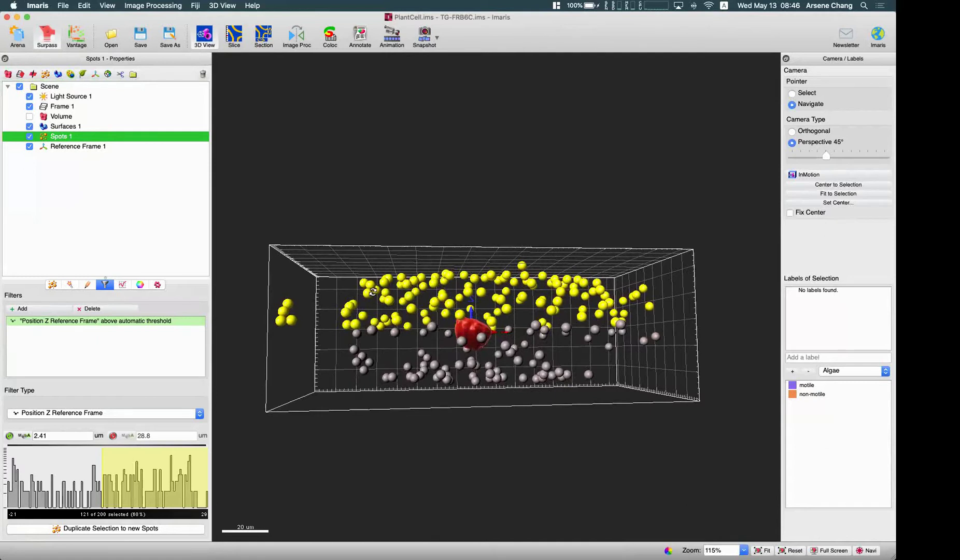
# Hide Reference Frame 1's XZ and YZ planes, leaving only XY, then reselect Spots 1
pyautogui.click(62, 147)
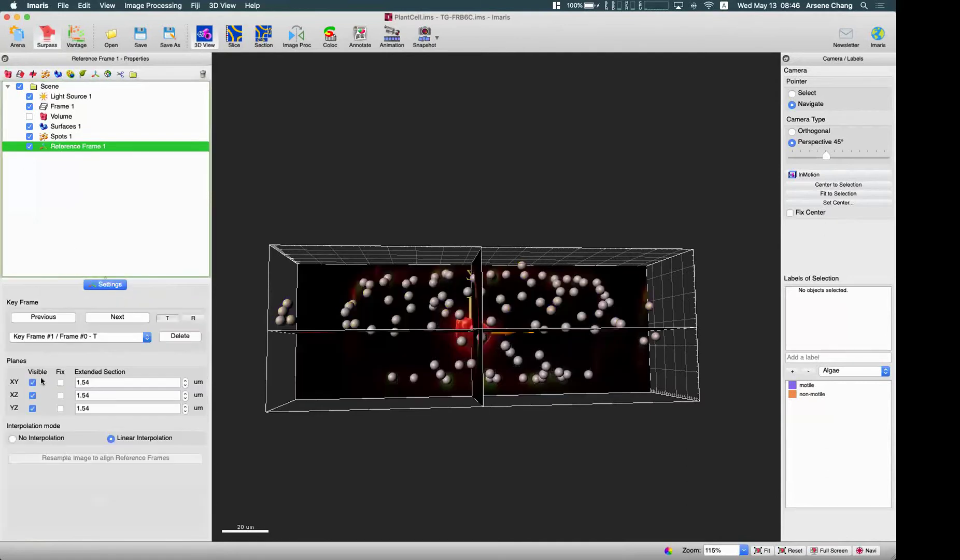
pyautogui.click(33, 396)
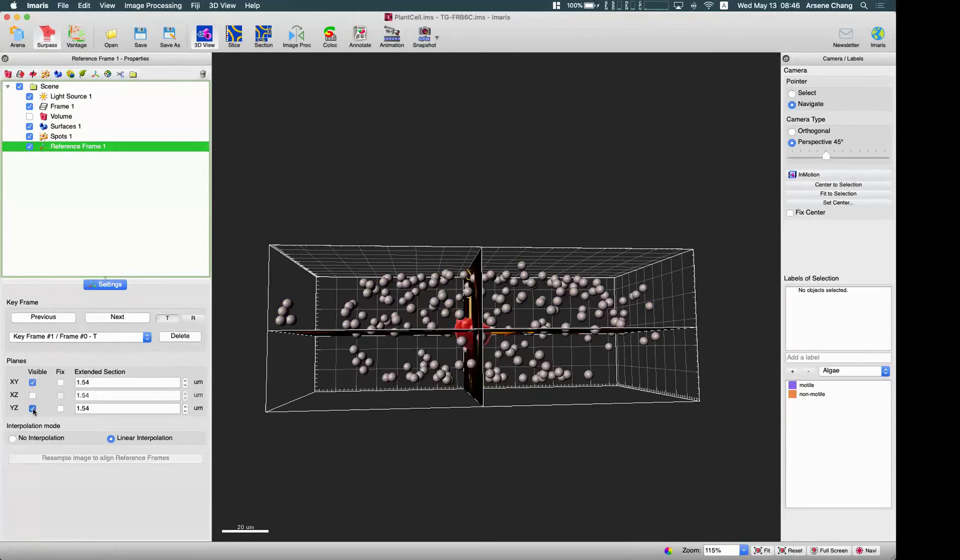
pyautogui.click(33, 408)
pyautogui.moveTo(426, 363); pyautogui.dragTo(452, 372)
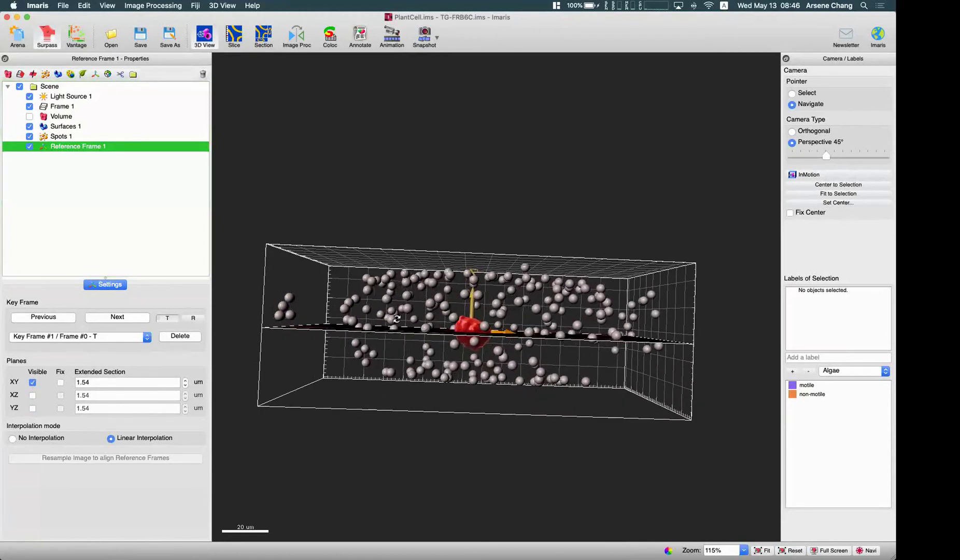
pyautogui.click(61, 136)
pyautogui.moveTo(446, 332); pyautogui.dragTo(451, 327)
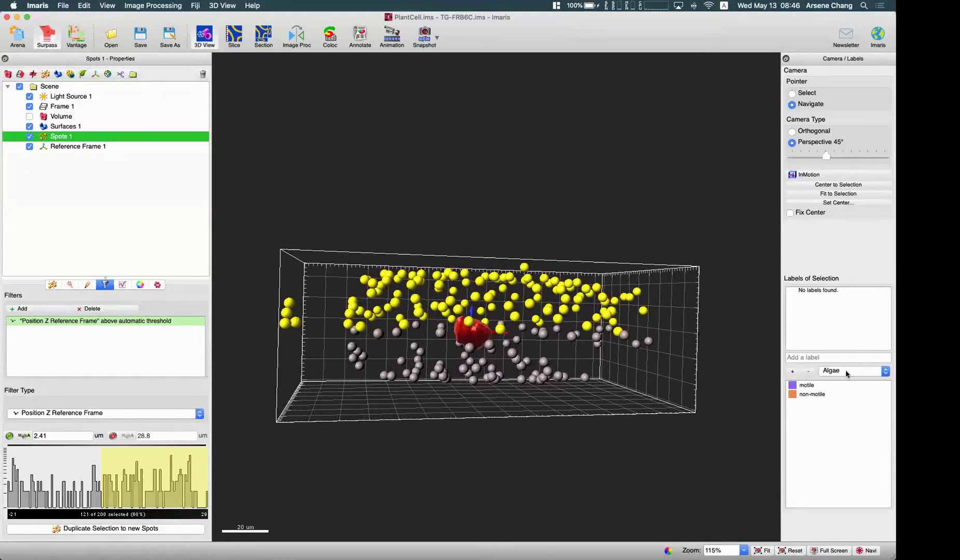
# Colour Spots 1 by Position Z on the Spectrum colormap (5.504–55.500) and clear the spot selection
pyautogui.moveTo(751, 363); pyautogui.dragTo(258, 207)
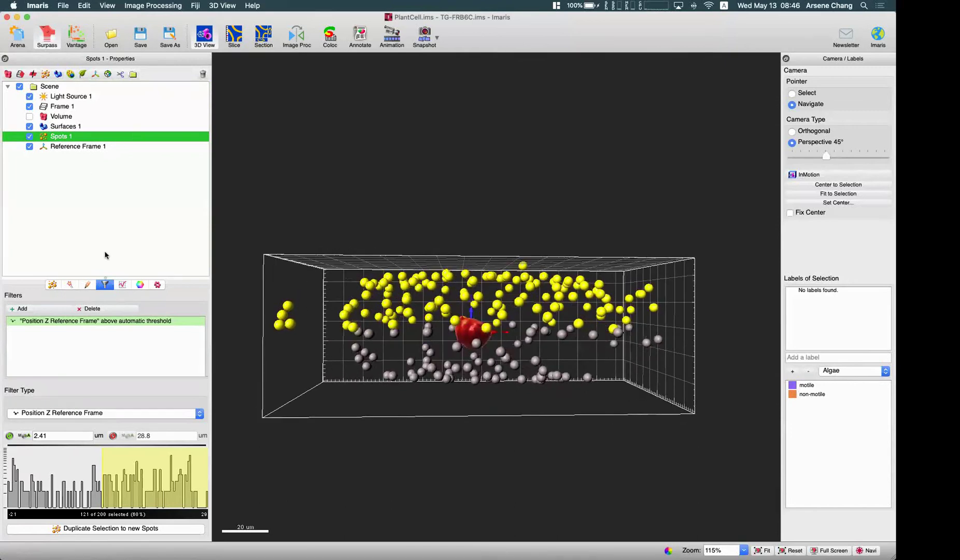
pyautogui.click(140, 285)
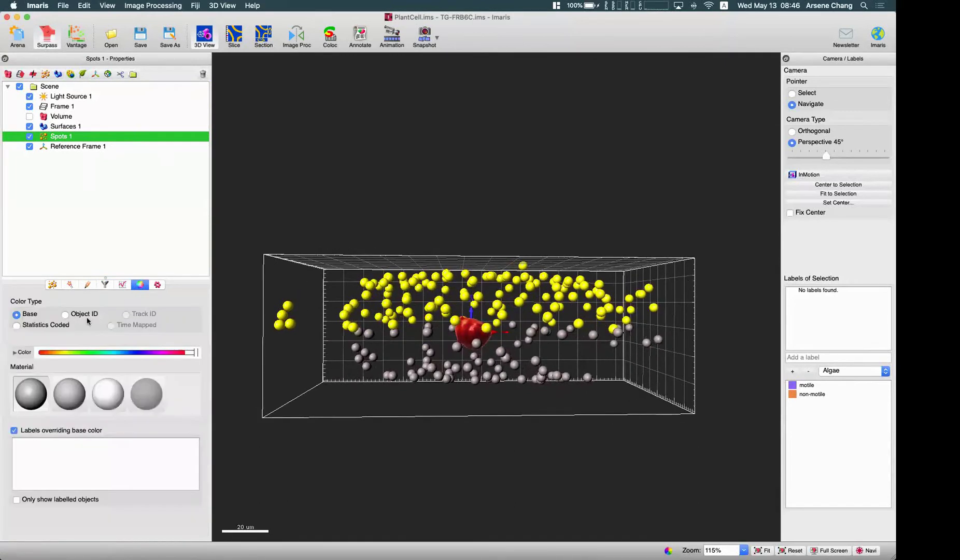
pyautogui.click(54, 325)
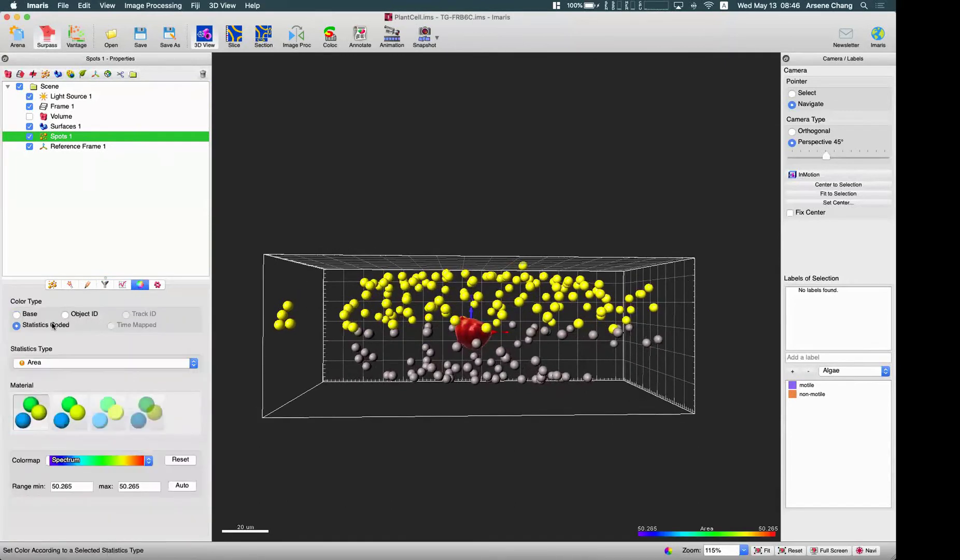
pyautogui.click(108, 362)
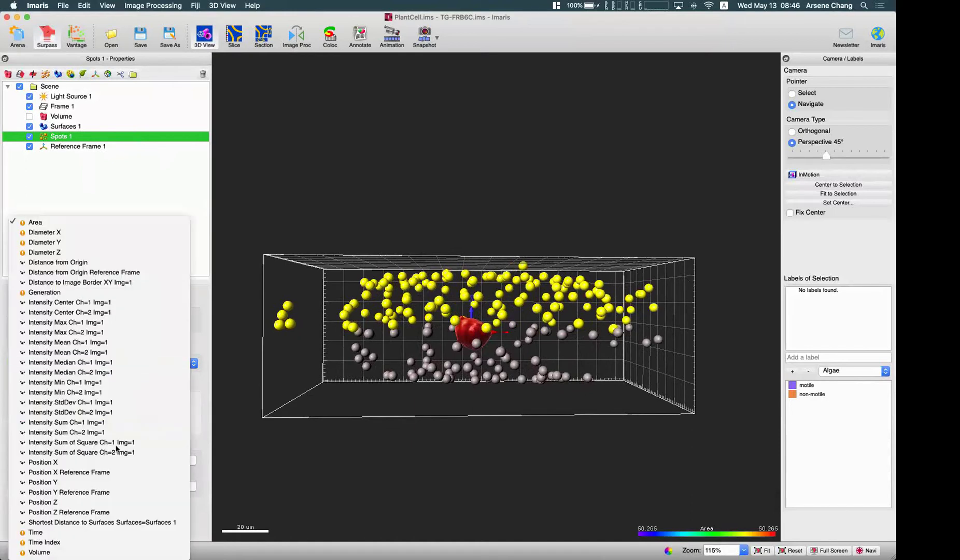
pyautogui.click(108, 502)
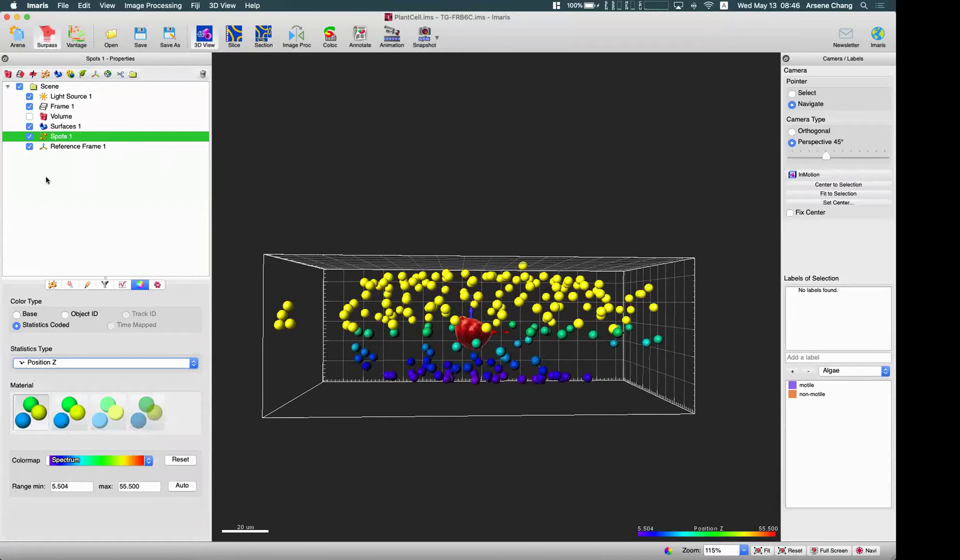
pyautogui.press('Escape')
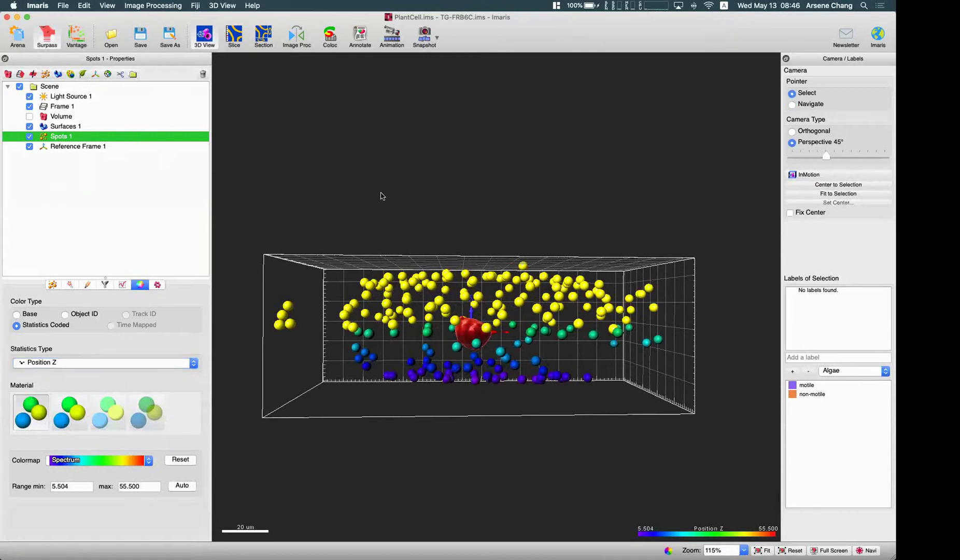
pyautogui.click(471, 314)
pyautogui.press('Escape')
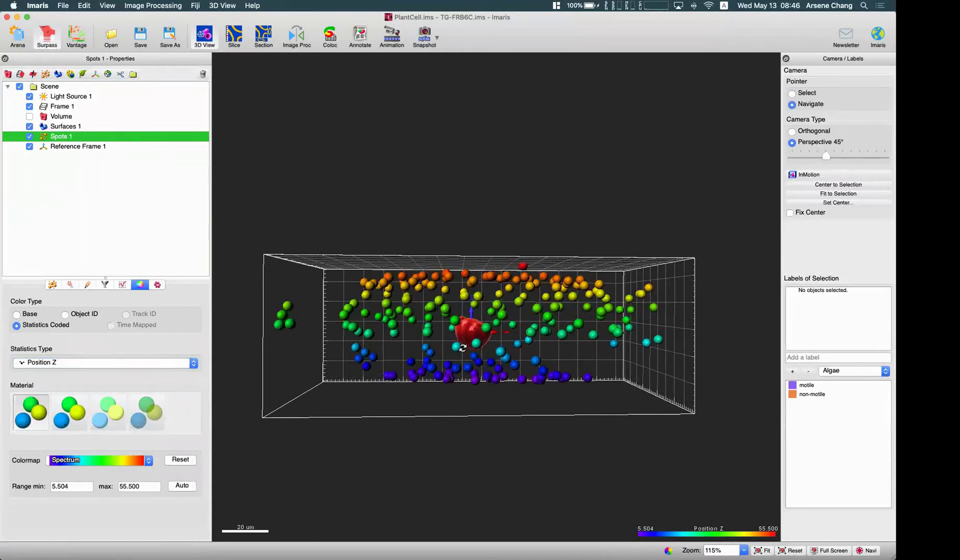
# Rotate the colour-coded spots to inspect them from top, sides and oblique corners
pyautogui.moveTo(466, 351)
pyautogui.mouseDown()
pyautogui.moveTo(470, 358)
pyautogui.moveTo(482, 330)
pyautogui.moveTo(466, 363)
pyautogui.mouseUp()
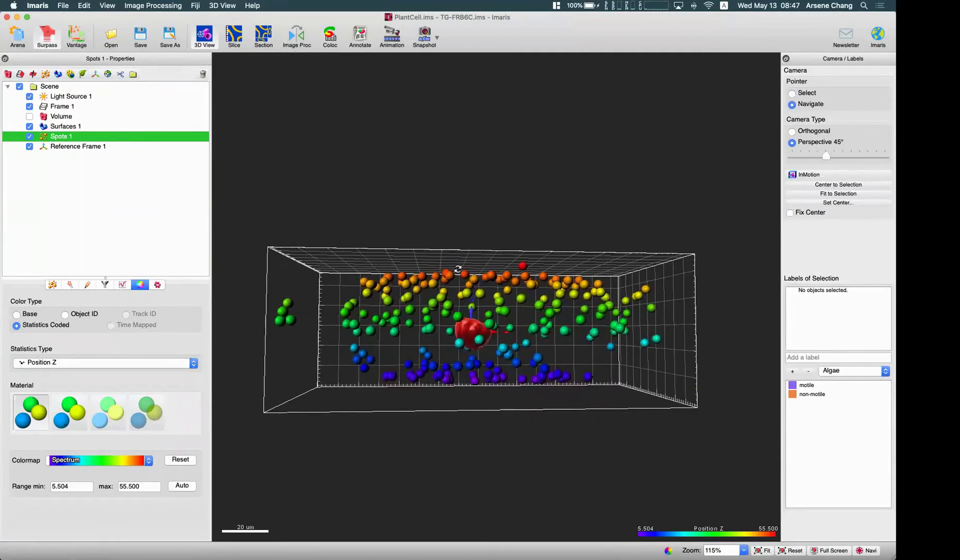
pyautogui.moveTo(484, 387); pyautogui.dragTo(393, 310)
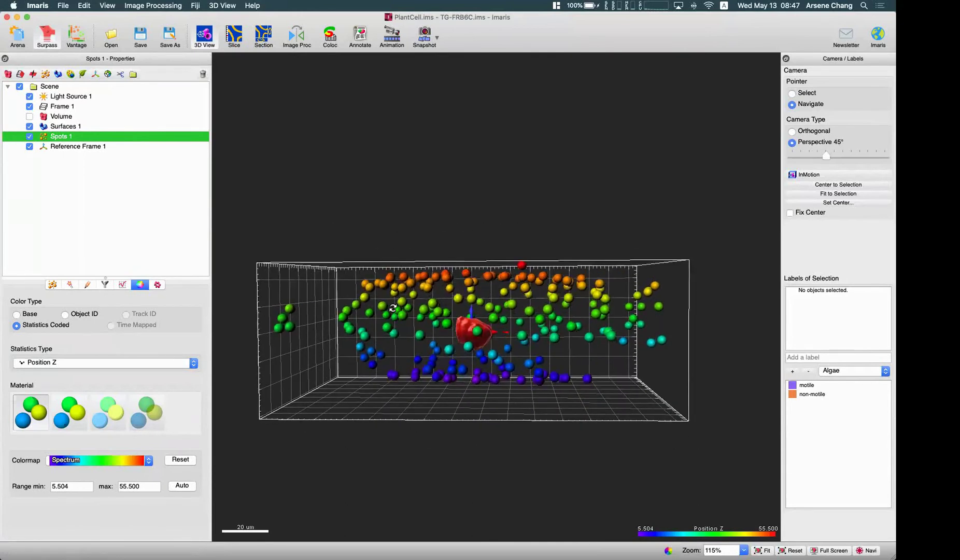
pyautogui.moveTo(459, 314); pyautogui.dragTo(538, 323)
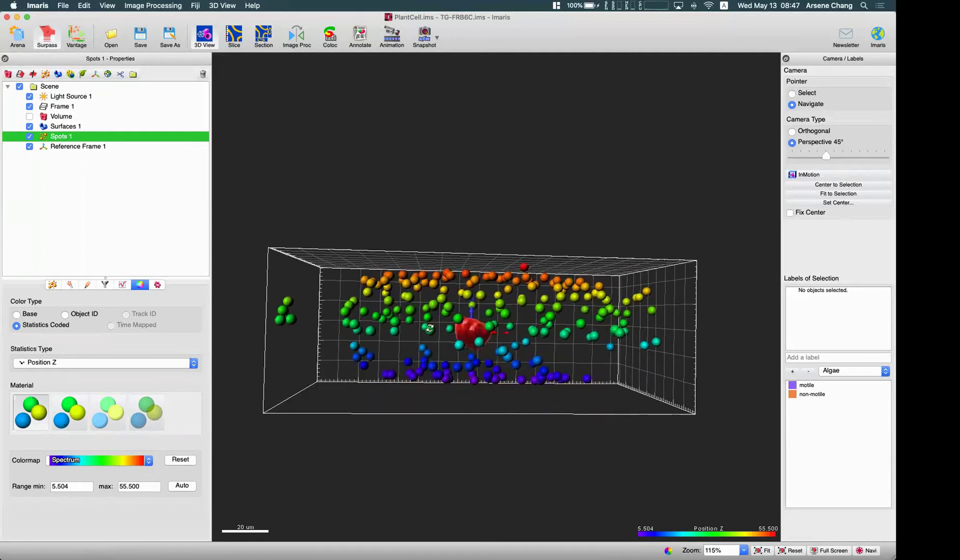
pyautogui.moveTo(476, 345); pyautogui.dragTo(601, 299)
pyautogui.moveTo(448, 293); pyautogui.dragTo(459, 275)
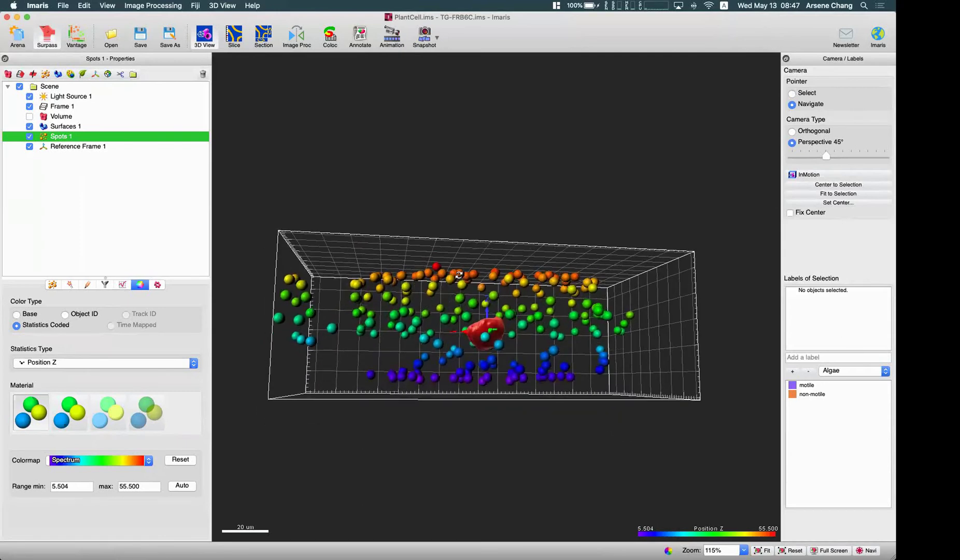
pyautogui.moveTo(672, 290); pyautogui.dragTo(469, 333)
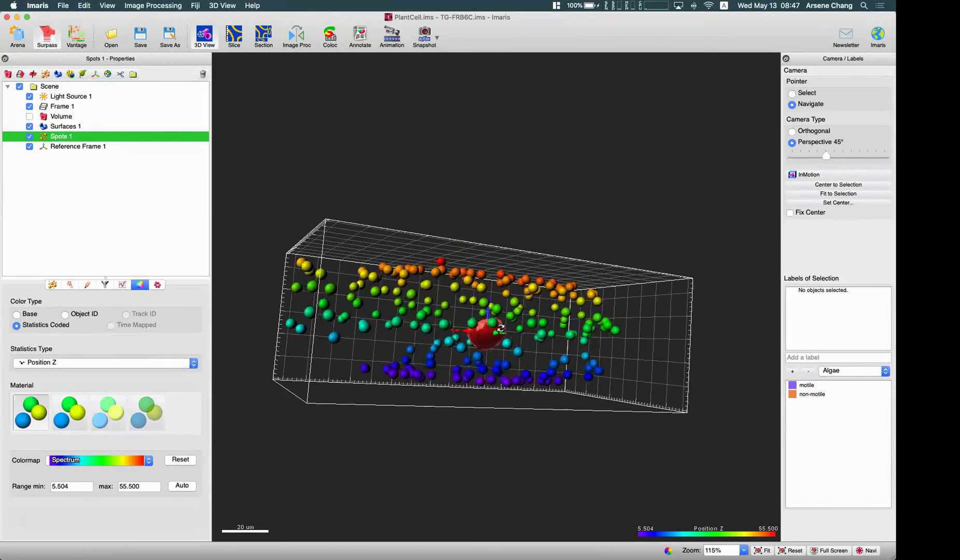
pyautogui.moveTo(671, 332); pyautogui.dragTo(465, 325)
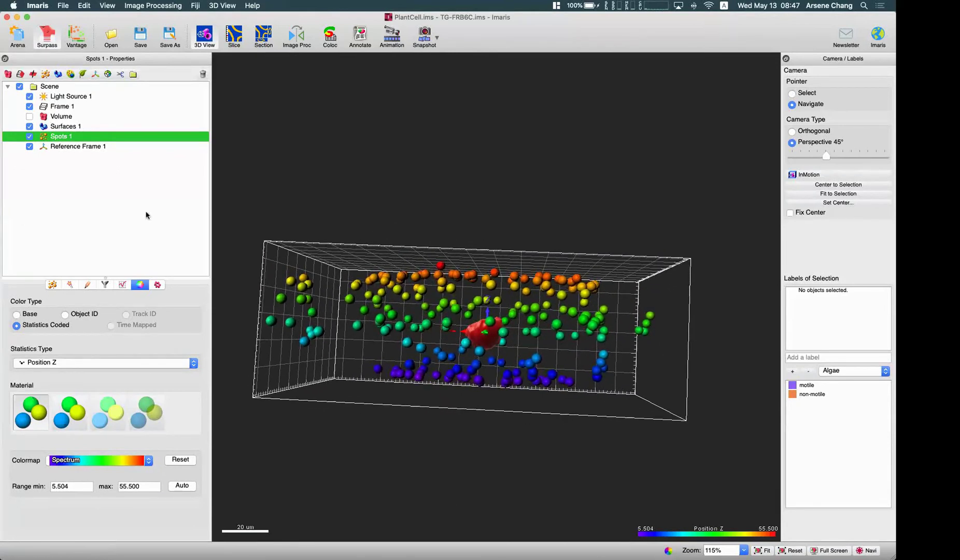
pyautogui.moveTo(391, 298); pyautogui.dragTo(507, 333)
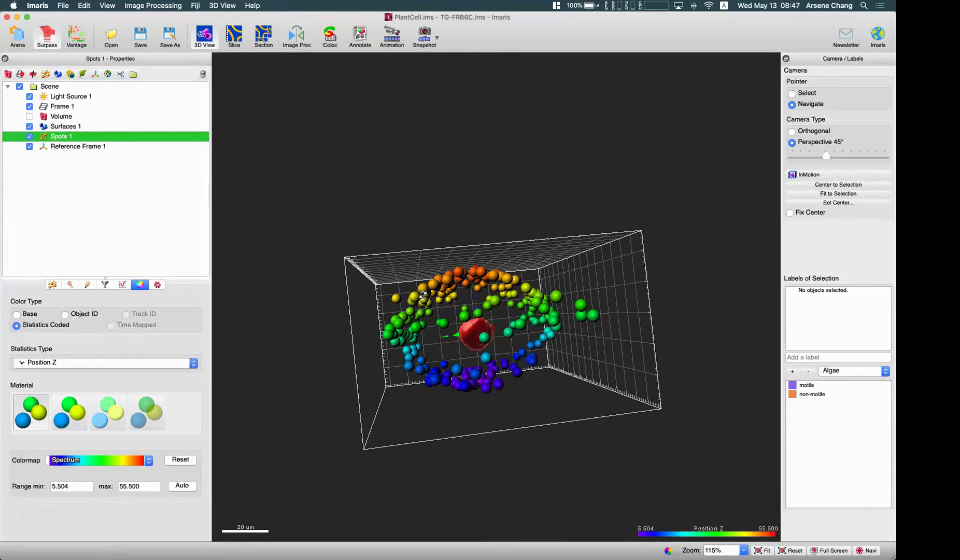
pyautogui.moveTo(417, 327); pyautogui.dragTo(564, 320)
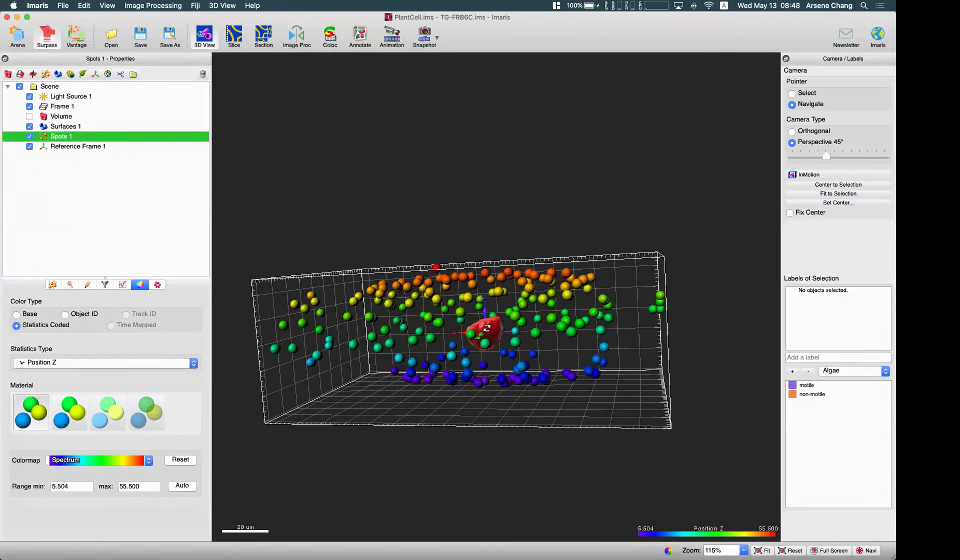
pyautogui.moveTo(428, 316); pyautogui.dragTo(489, 322)
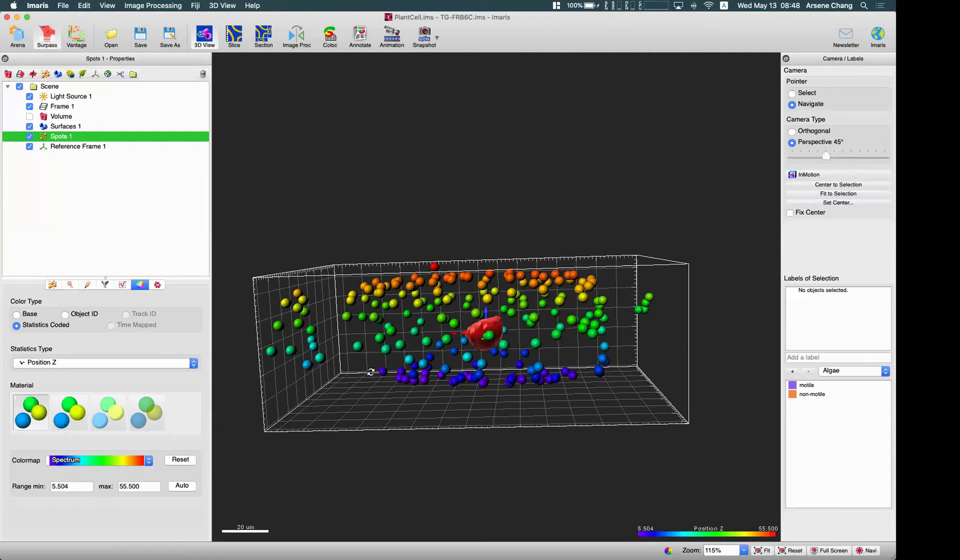
pyautogui.click(77, 149)
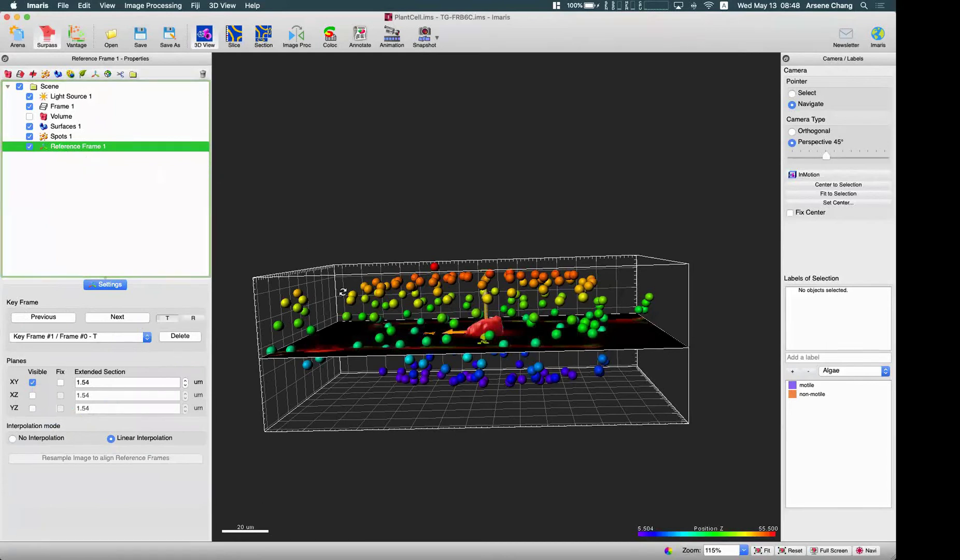
# Discard the plant-cell scene without saving and load DrosophilaEggChamber_with_objects.ims
pyautogui.moveTo(414, 328); pyautogui.dragTo(421, 322)
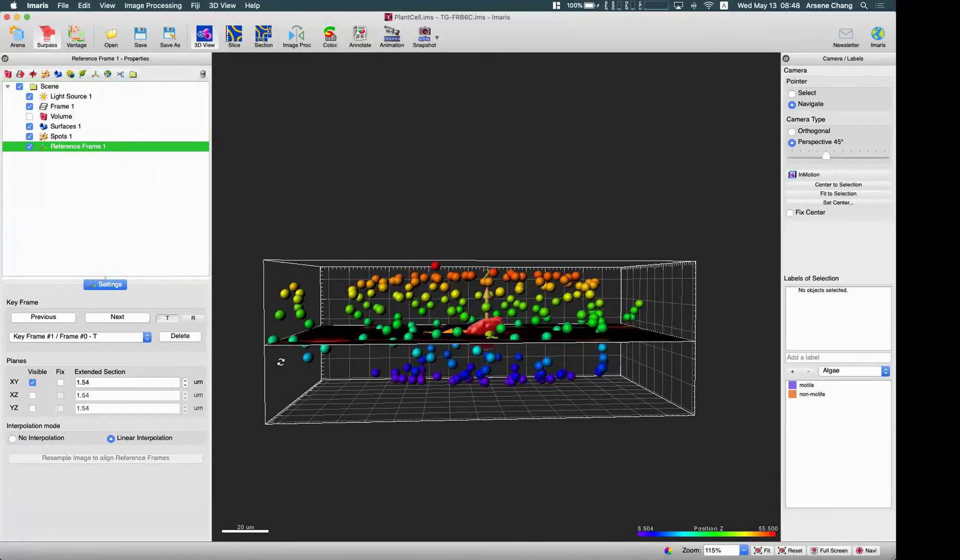
pyautogui.moveTo(358, 288); pyautogui.dragTo(368, 294)
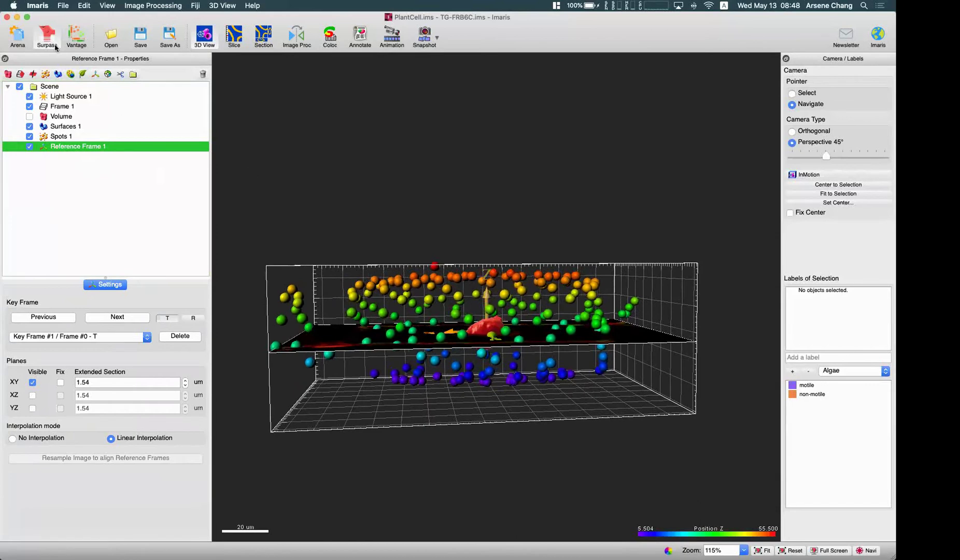
pyautogui.click(18, 36)
pyautogui.click(478, 313)
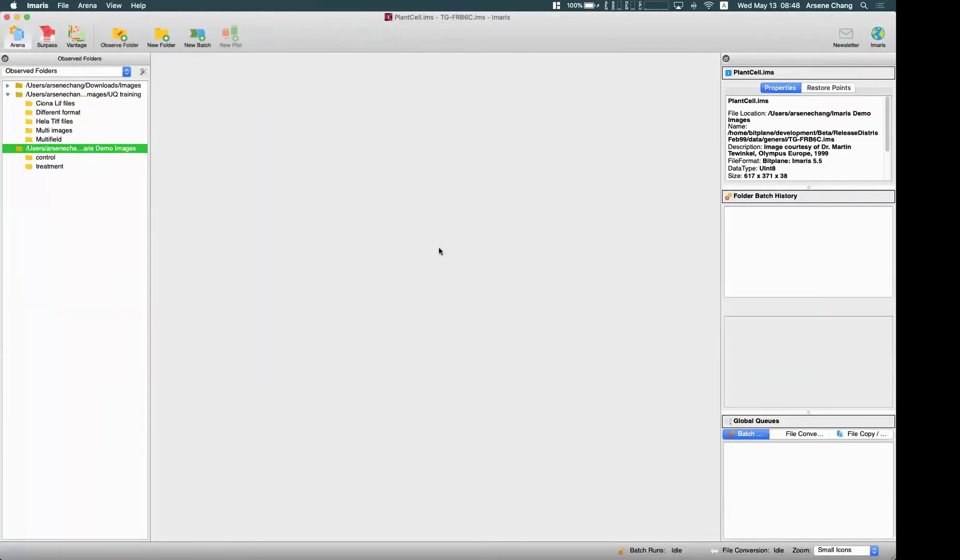
pyautogui.doubleClick(454, 97)
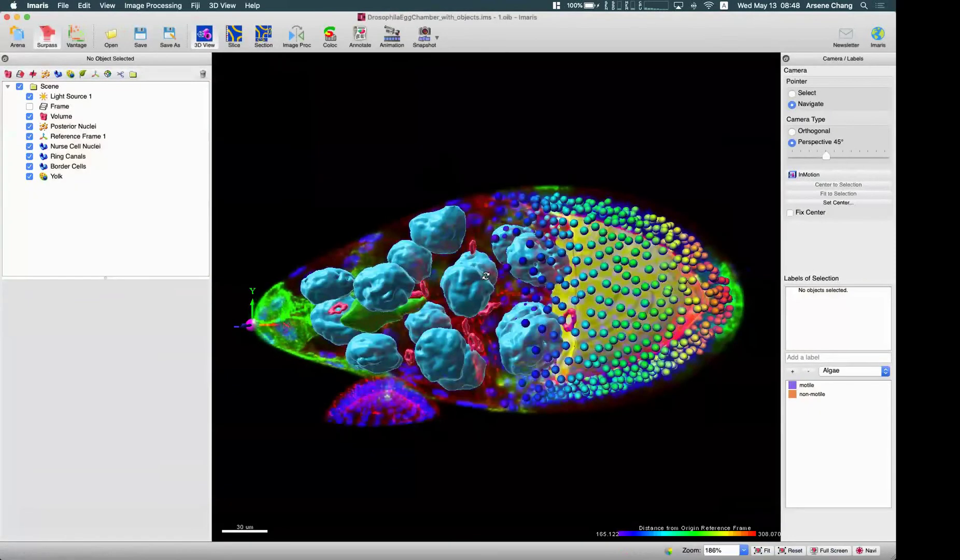
pyautogui.moveTo(424, 209)
pyautogui.mouseDown()
pyautogui.moveTo(432, 230)
pyautogui.moveTo(415, 246)
pyautogui.moveTo(404, 234)
pyautogui.moveTo(425, 228)
pyautogui.mouseUp()
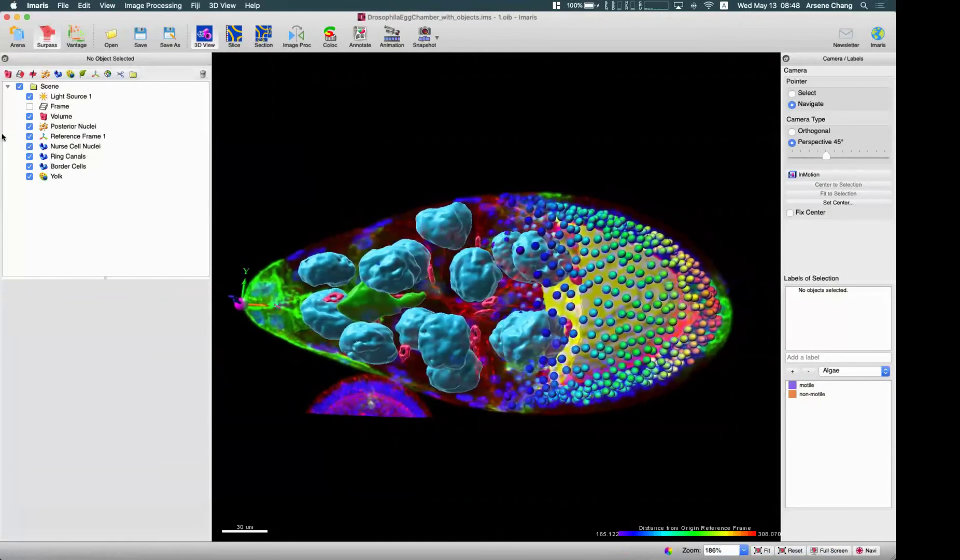
# Hide the Nurse Cell Nuclei, Ring Canals, Border Cells and Yolk objects
pyautogui.click(29, 146)
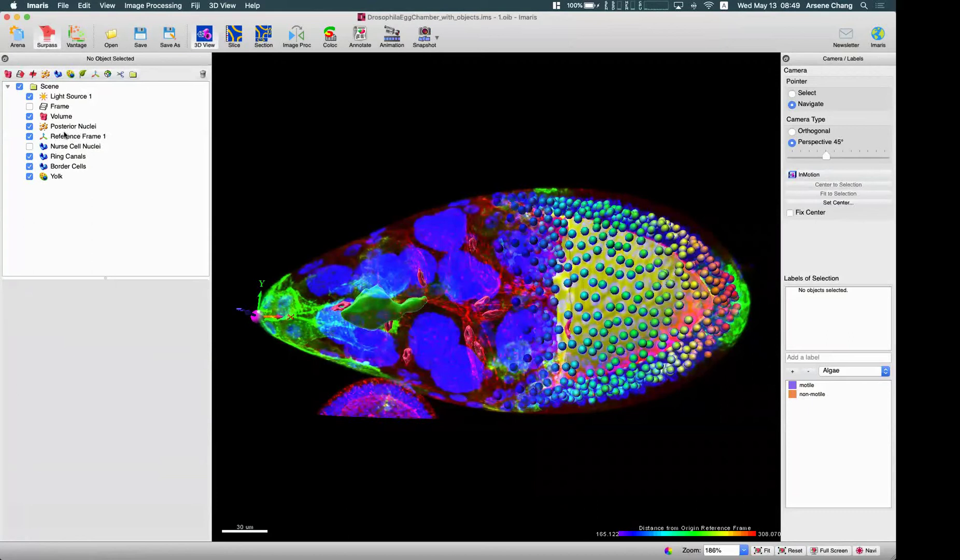
pyautogui.click(29, 156)
pyautogui.click(30, 166)
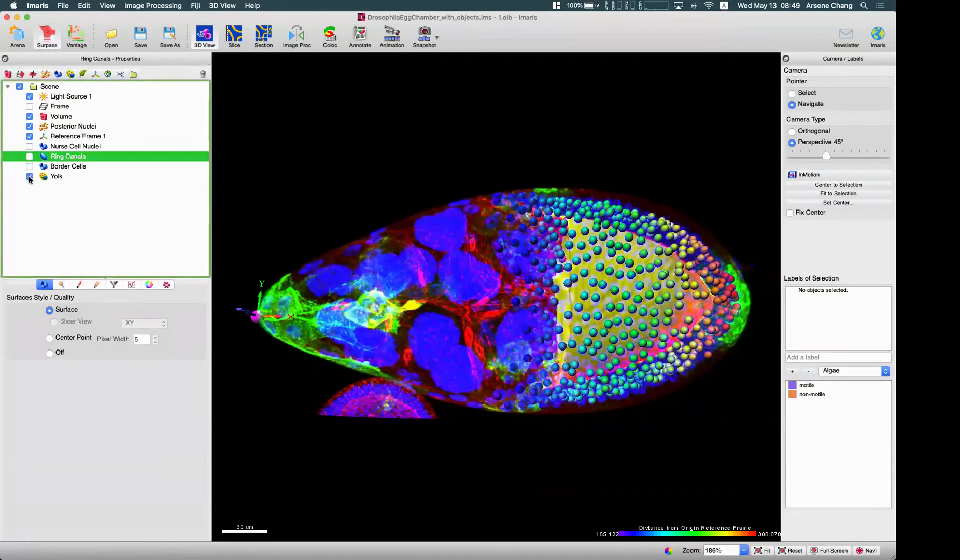
pyautogui.click(29, 176)
pyautogui.scroll(-5, 290, 258)
pyautogui.moveTo(415, 260); pyautogui.dragTo(533, 245)
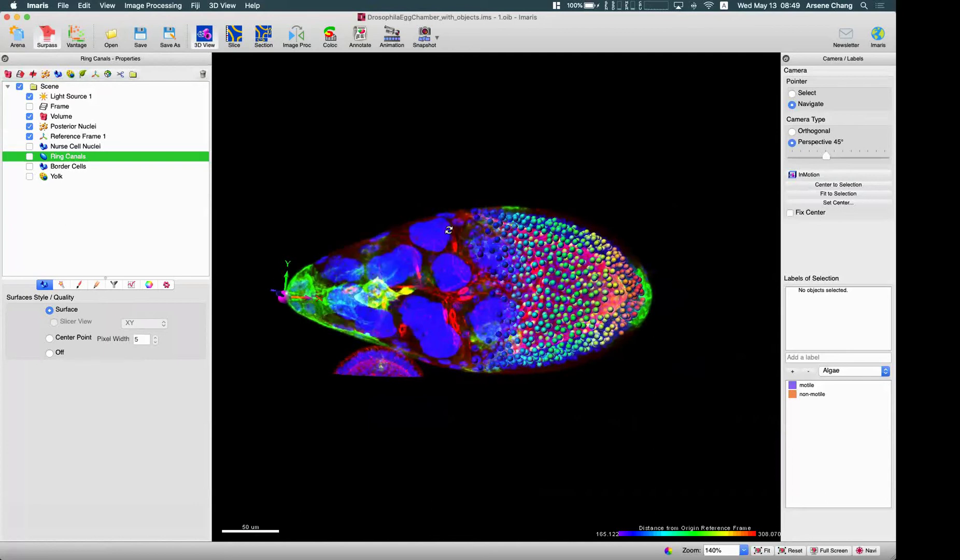
pyautogui.moveTo(452, 266); pyautogui.dragTo(400, 269)
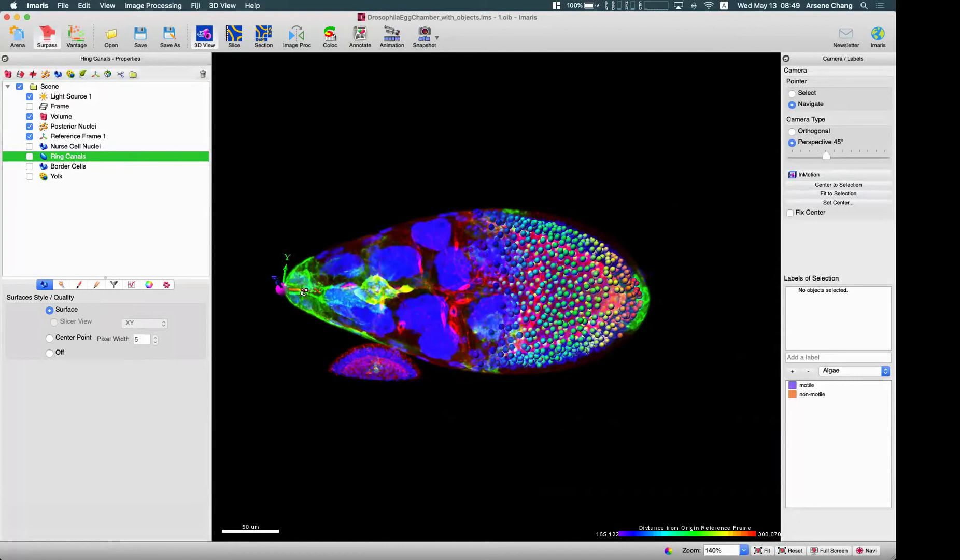
pyautogui.moveTo(293, 285); pyautogui.dragTo(462, 285)
# Zoom and rotate the egg chamber to view it from both sides
pyautogui.scroll(2, 461, 286)
pyautogui.scroll(4, 461, 285)
pyautogui.moveTo(304, 292); pyautogui.dragTo(328, 242)
pyautogui.scroll(-3, 311, 275)
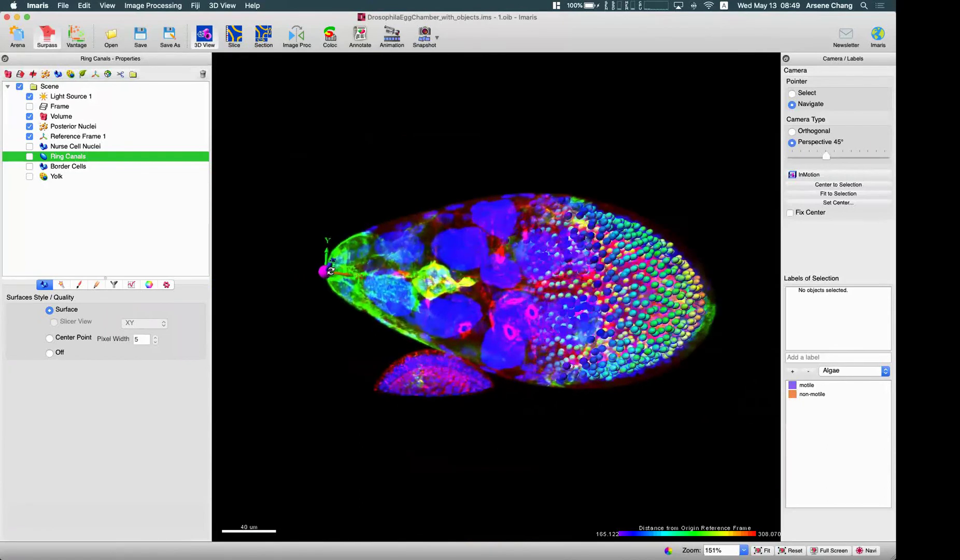
pyautogui.scroll(2, 328, 242)
pyautogui.moveTo(555, 280); pyautogui.dragTo(671, 245)
pyautogui.scroll(-3, 670, 245)
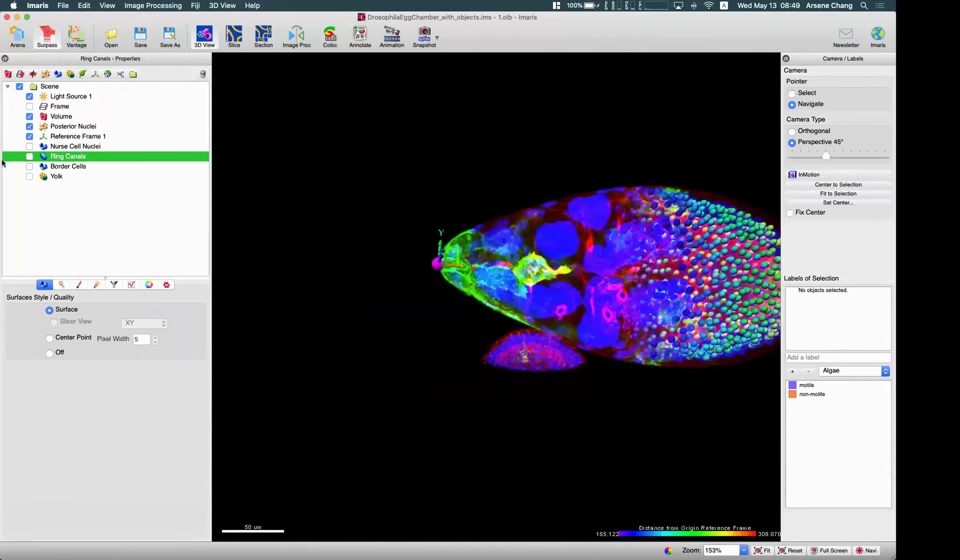
# Briefly hide the volume rendering to see only spots, restore it, and select Posterior Nuclei
pyautogui.click(29, 116)
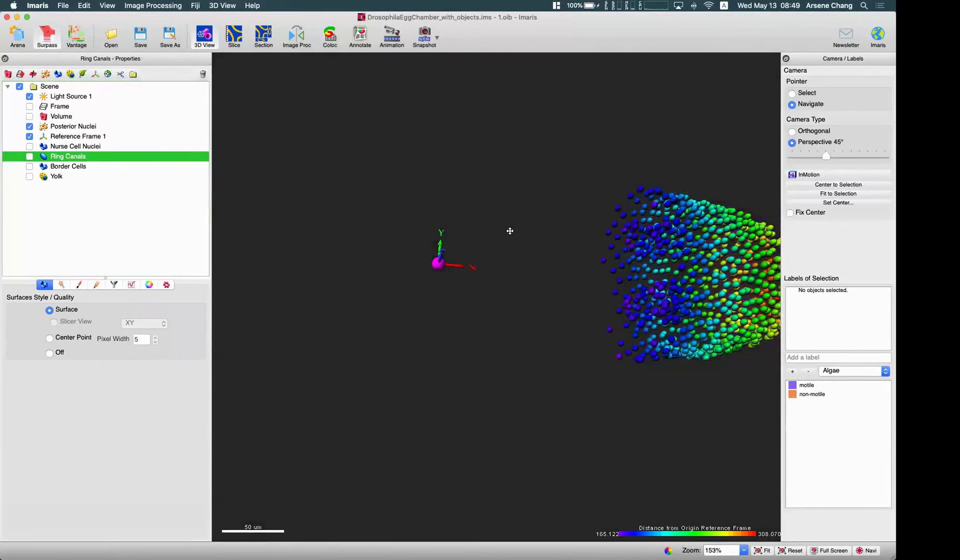
pyautogui.moveTo(511, 230); pyautogui.dragTo(549, 218)
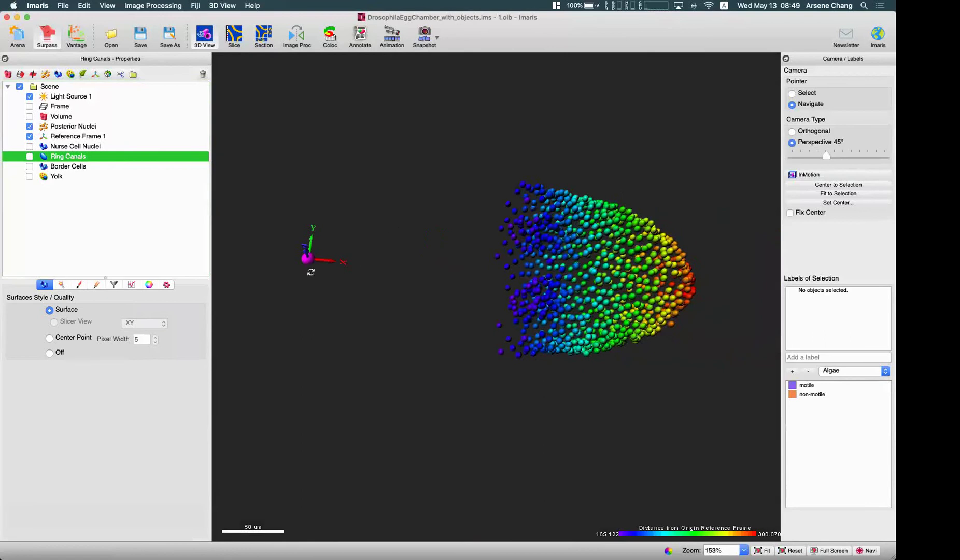
pyautogui.click(30, 117)
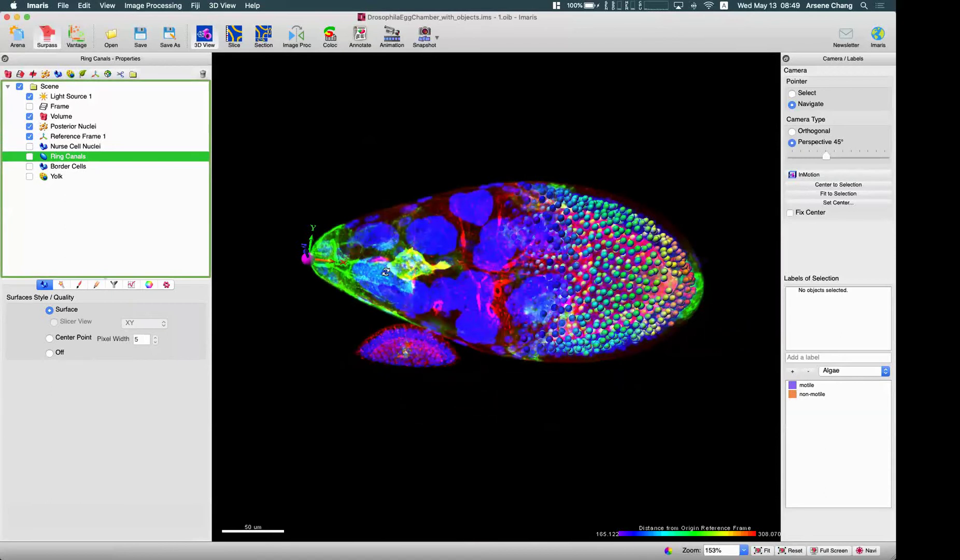
pyautogui.scroll(-2, 333, 261)
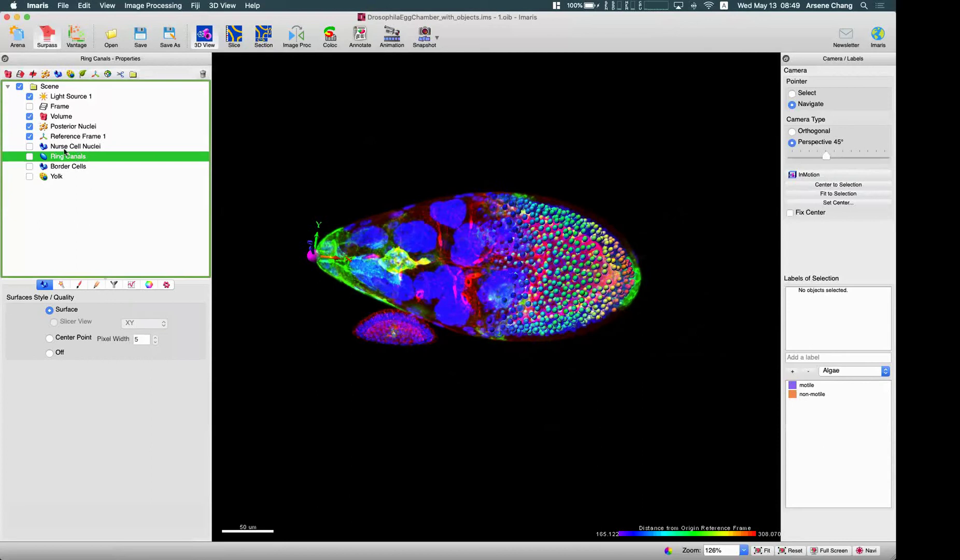
pyautogui.click(73, 128)
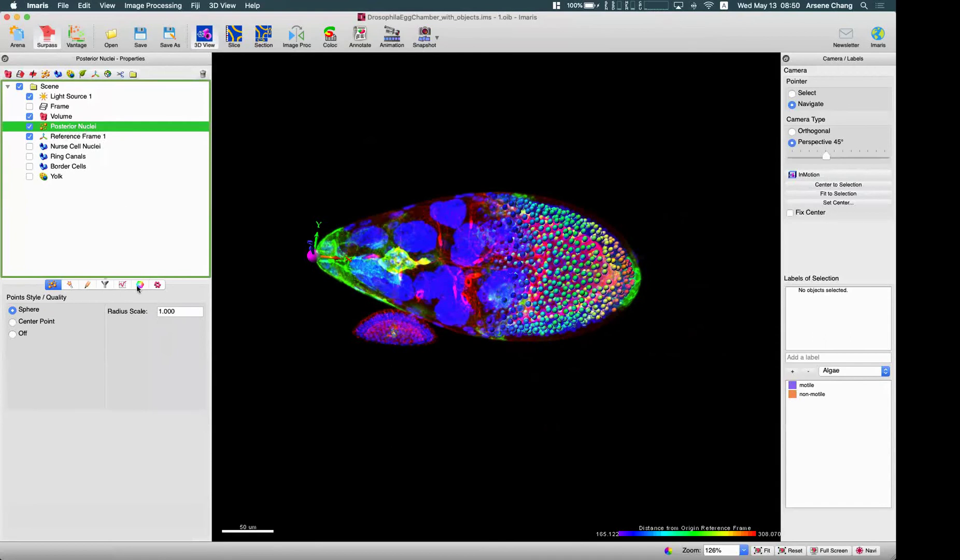
# Show Posterior Nuclei detailed statistics for Distance from Origin Reference Frame and highlight the 185 nucleus
pyautogui.click(122, 286)
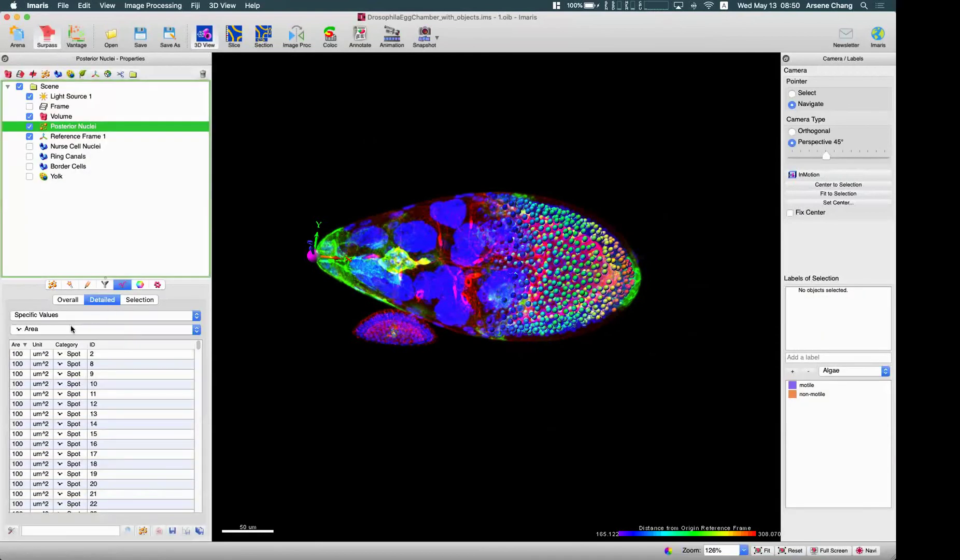
pyautogui.click(71, 329)
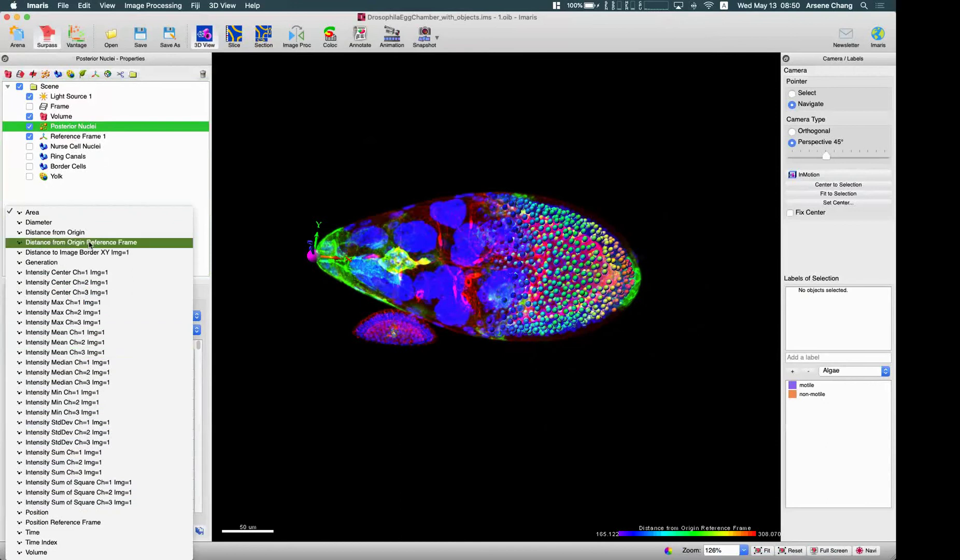
pyautogui.click(165, 244)
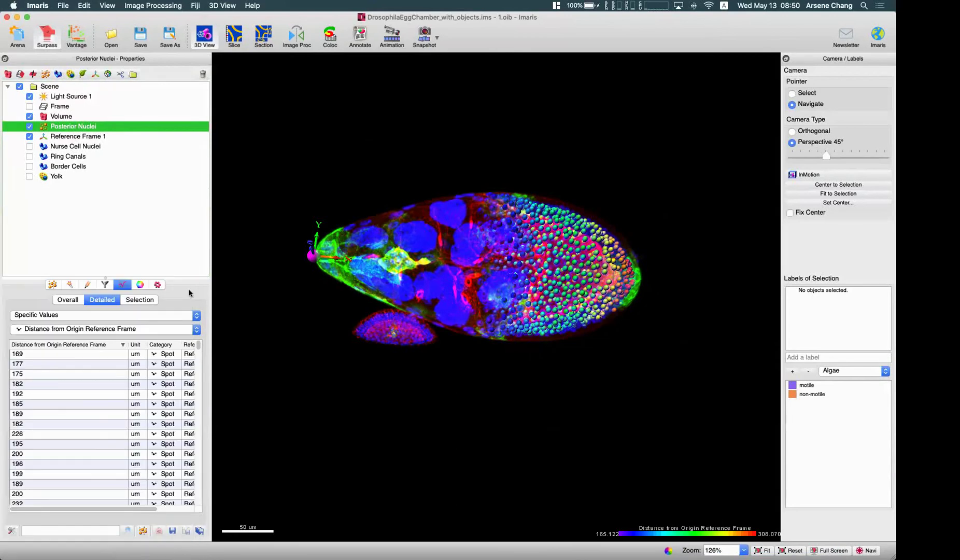
pyautogui.click(65, 403)
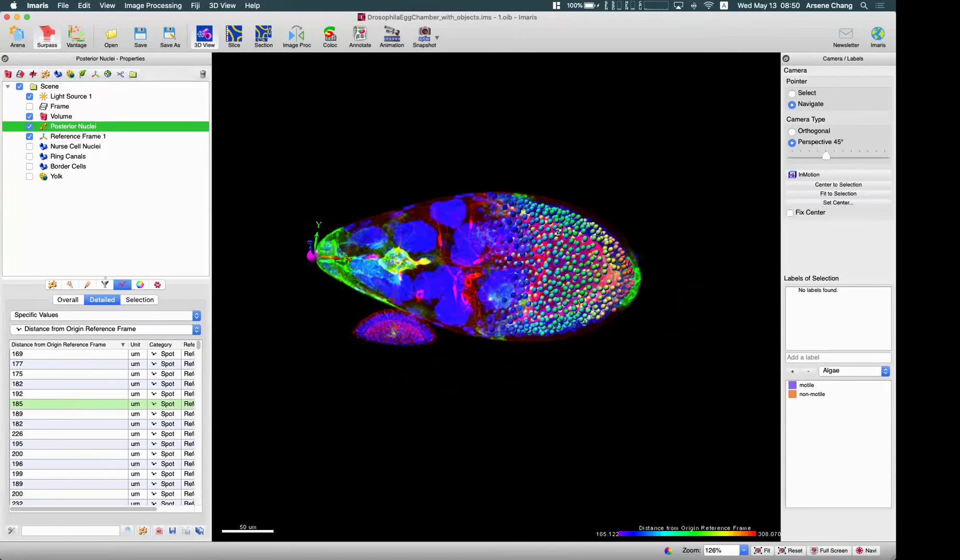
pyautogui.scroll(4, 532, 237)
pyautogui.scroll(1, 531, 237)
pyautogui.scroll(-4, 532, 237)
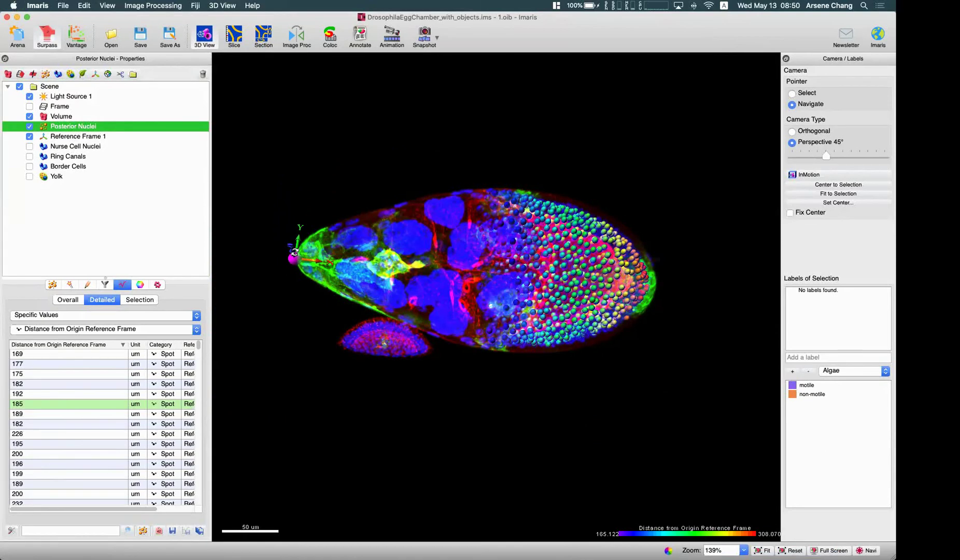
# Pick individual nuclei in the view, including the farthest posterior-tip one, to read their distances
pyautogui.moveTo(350, 250); pyautogui.dragTo(286, 245)
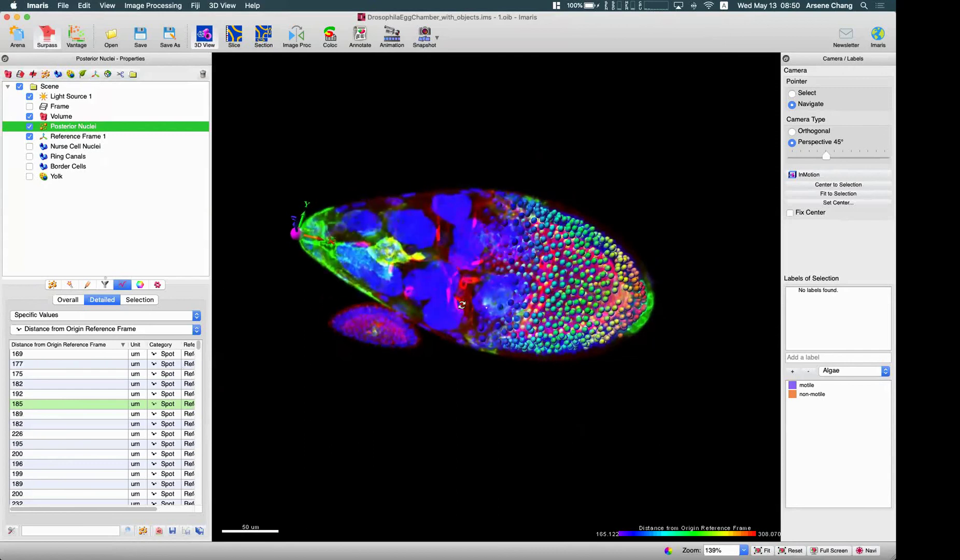
pyautogui.press('Escape')
pyautogui.click(514, 263)
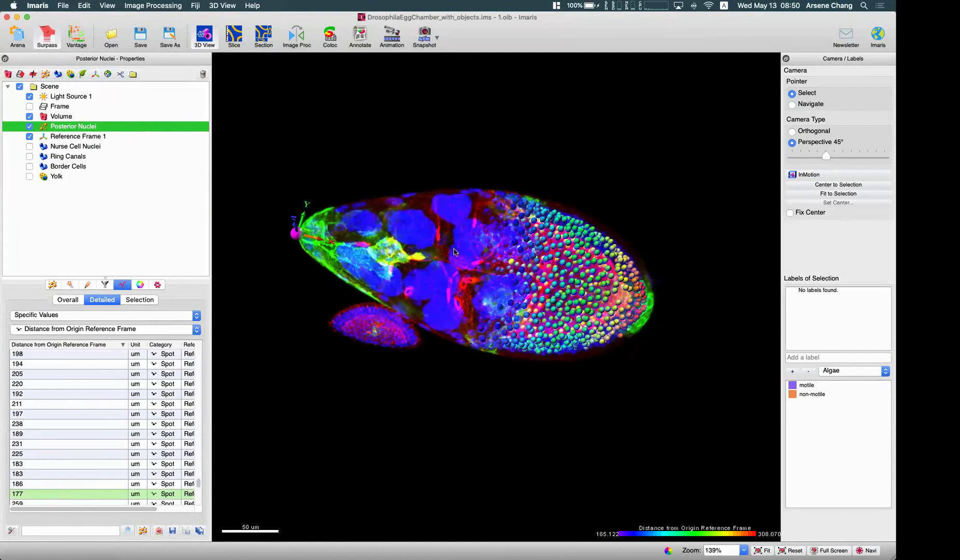
pyautogui.click(646, 309)
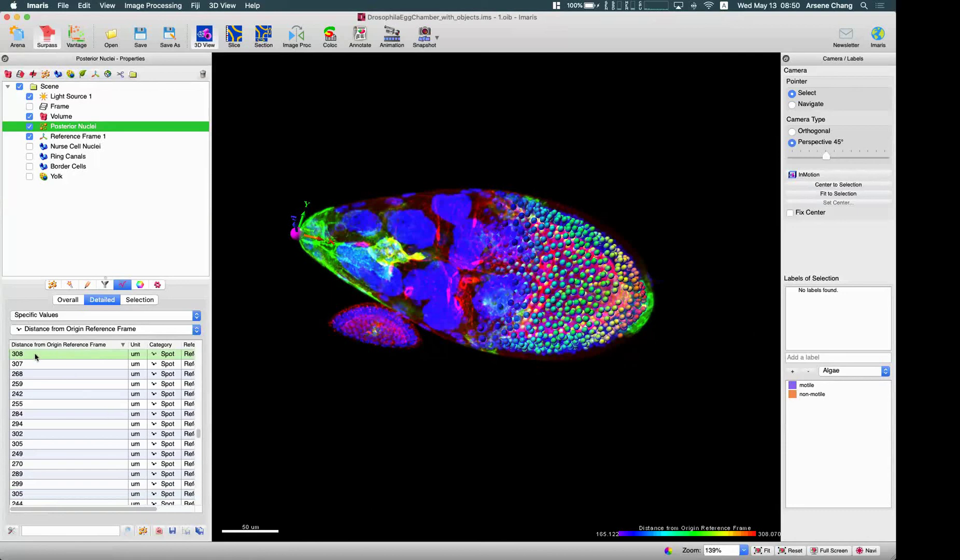
pyautogui.press('Escape')
pyautogui.moveTo(561, 217); pyautogui.dragTo(463, 222)
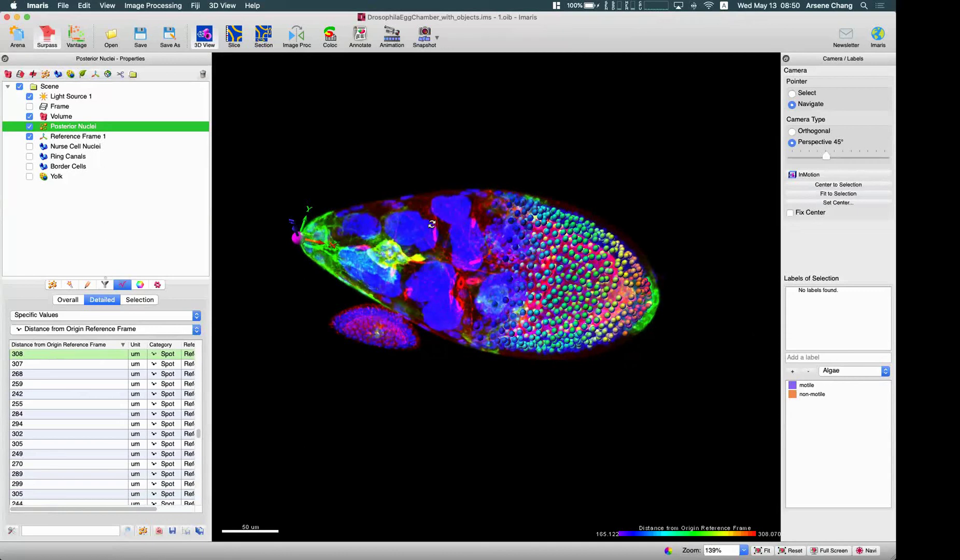
# Zoom out and rotate the egg chamber, then return to PowerPoint's Learning Objectives slide
pyautogui.scroll(-3, 418, 212)
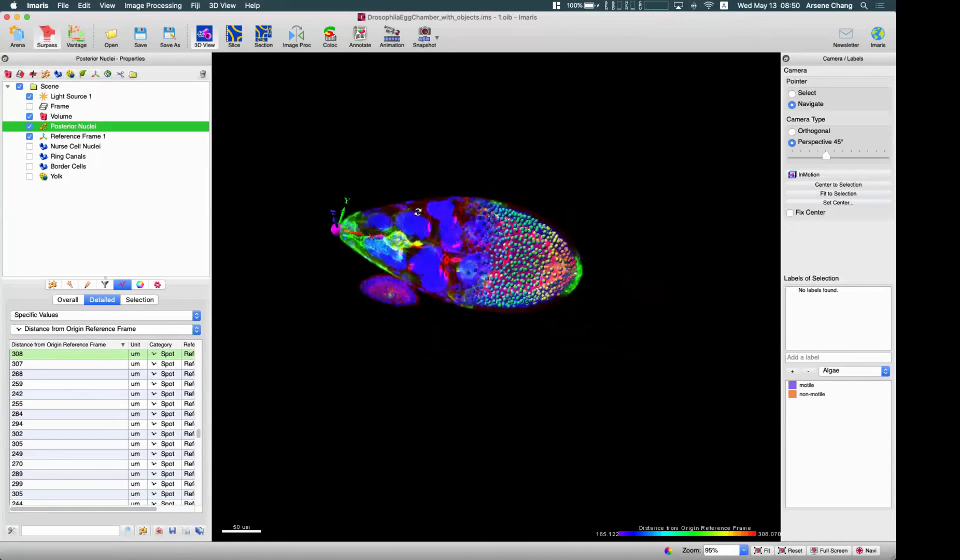
pyautogui.moveTo(458, 208); pyautogui.dragTo(465, 316)
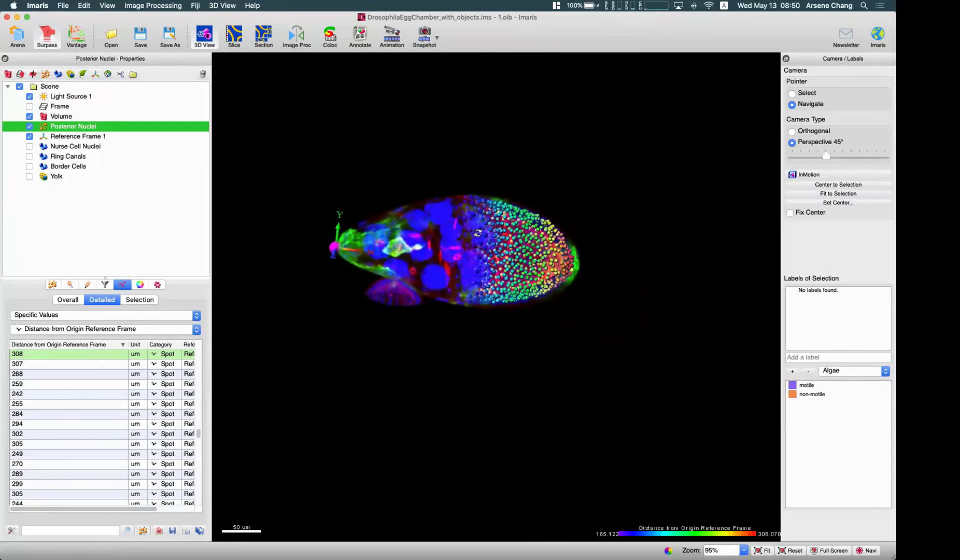
pyautogui.moveTo(478, 233); pyautogui.dragTo(326, 235)
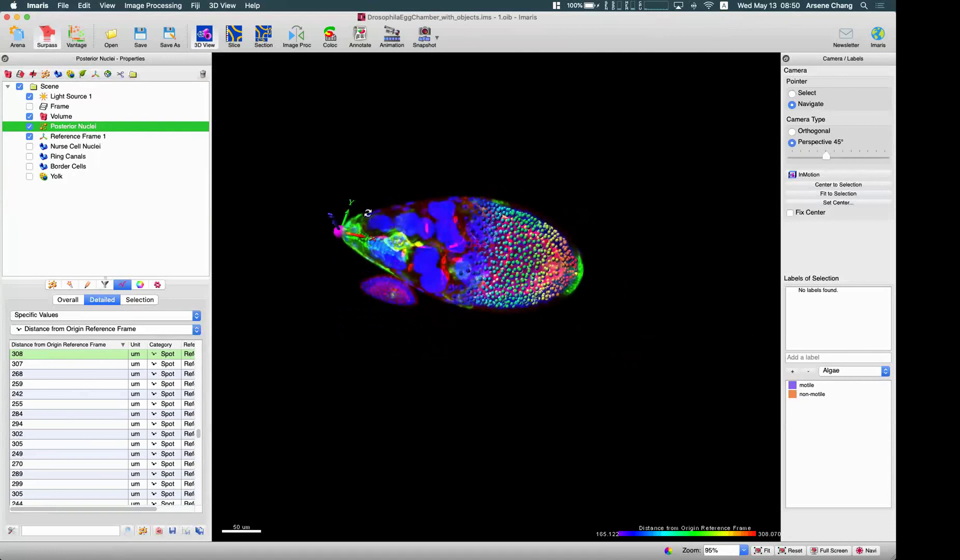
pyautogui.moveTo(464, 232); pyautogui.dragTo(389, 261)
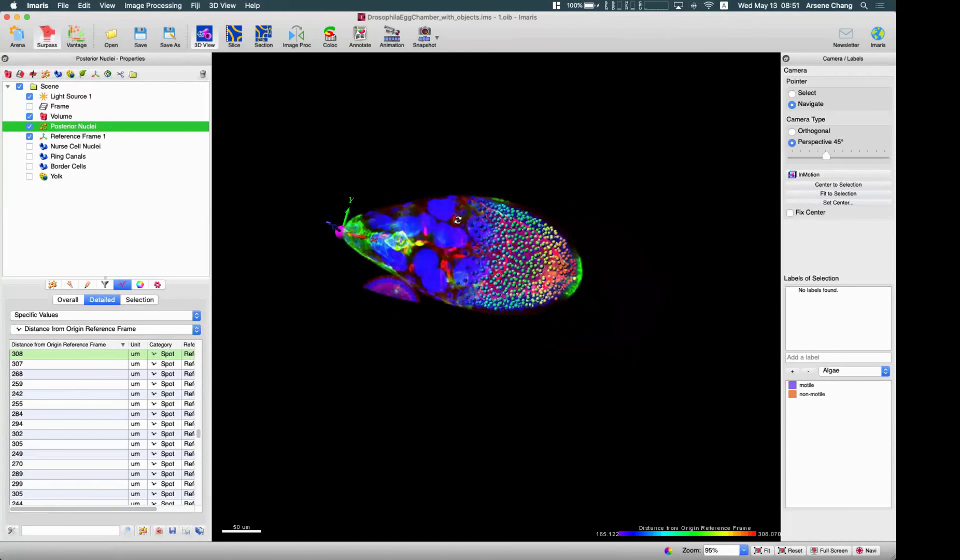
pyautogui.moveTo(2, 250)
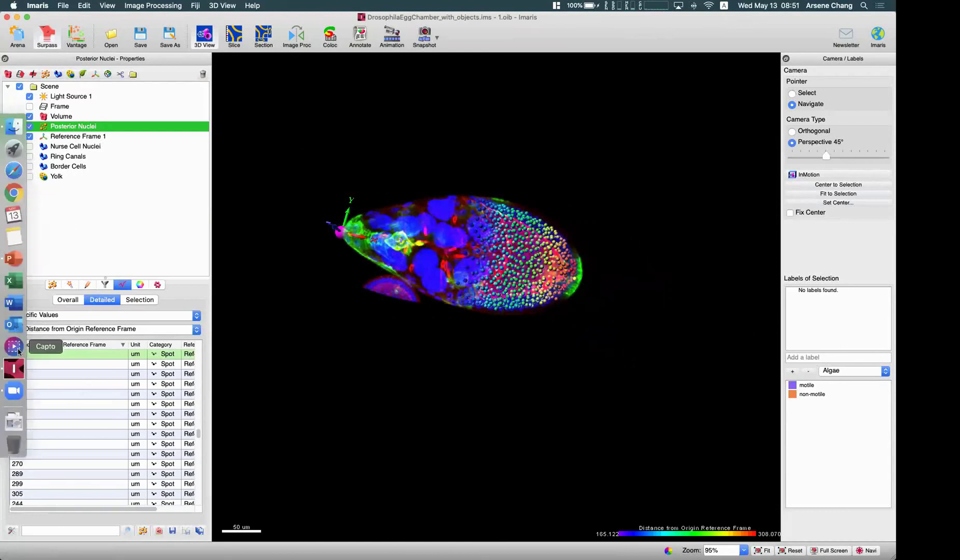
pyautogui.click(12, 264)
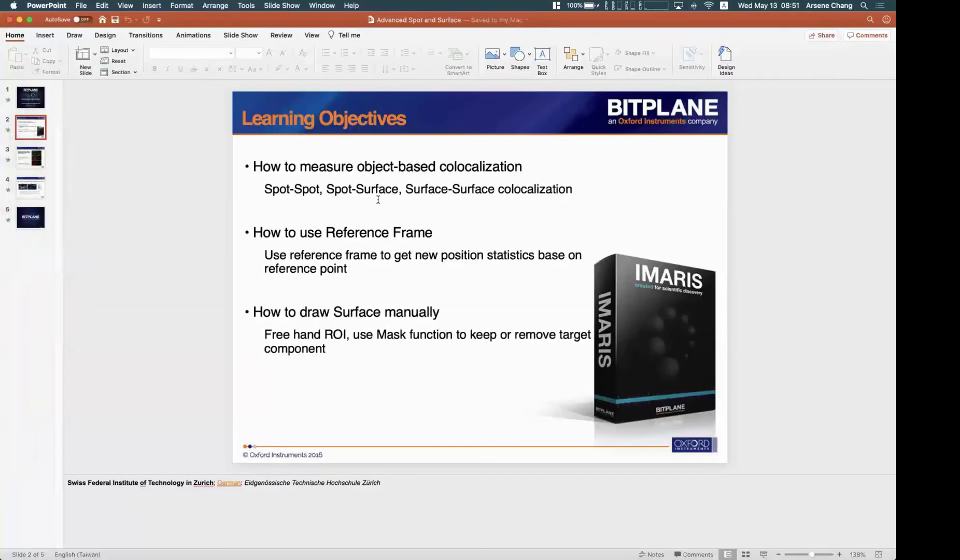